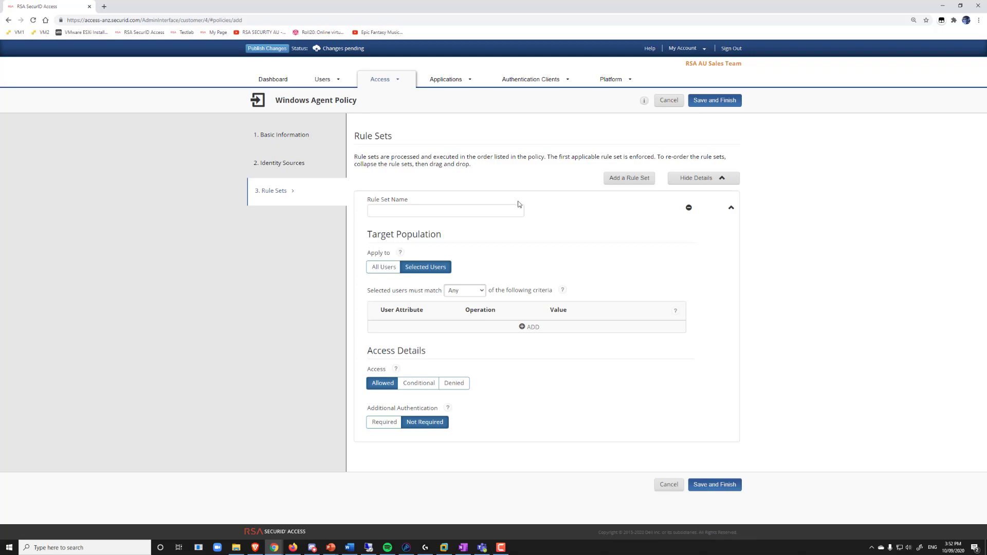
Step: Name the rule set 'Win Agent Basic', apply it to all users with Medium assurance required, and save
left_click(455, 210)
type("Wi")
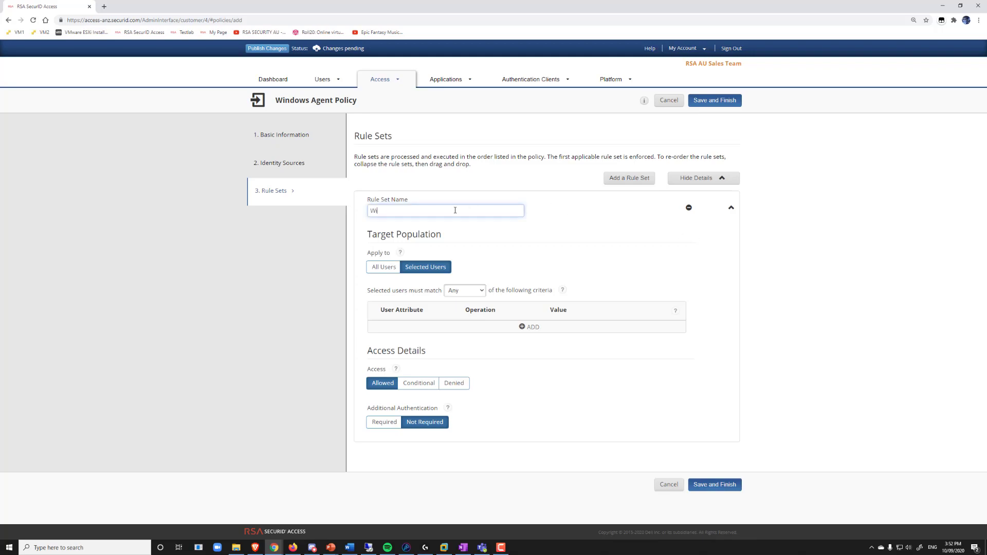
type("n Agent Basic")
left_click(377, 269)
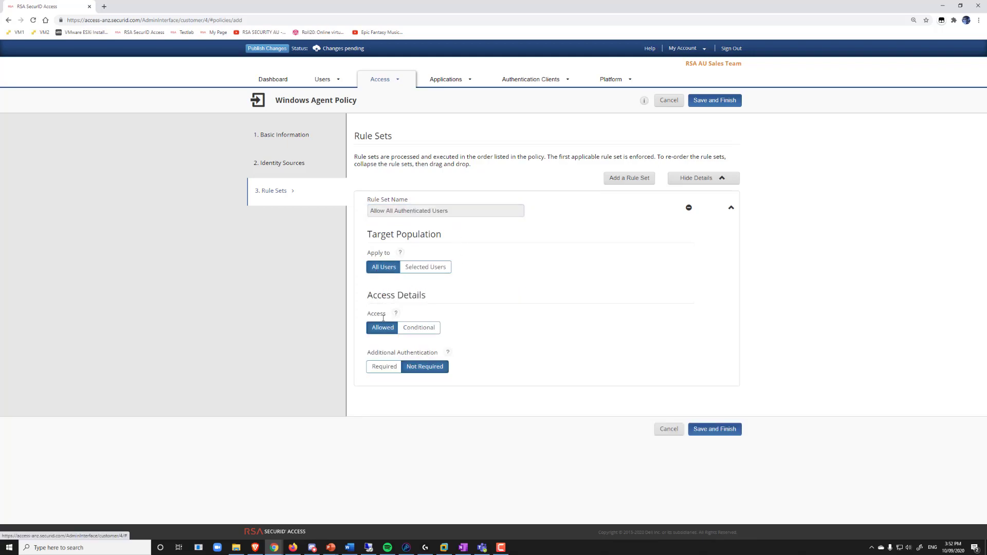
left_click(377, 368)
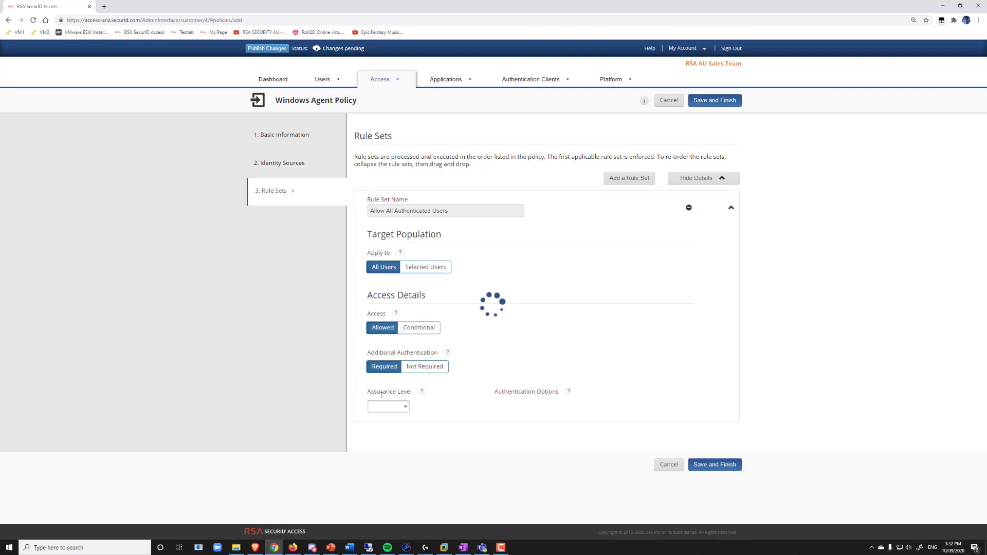
left_click(399, 411)
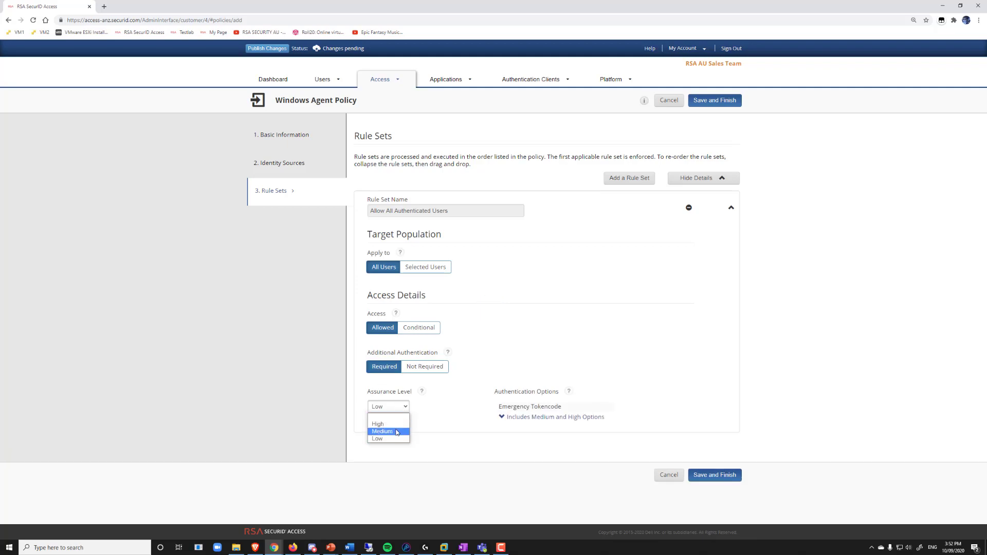
left_click(397, 432)
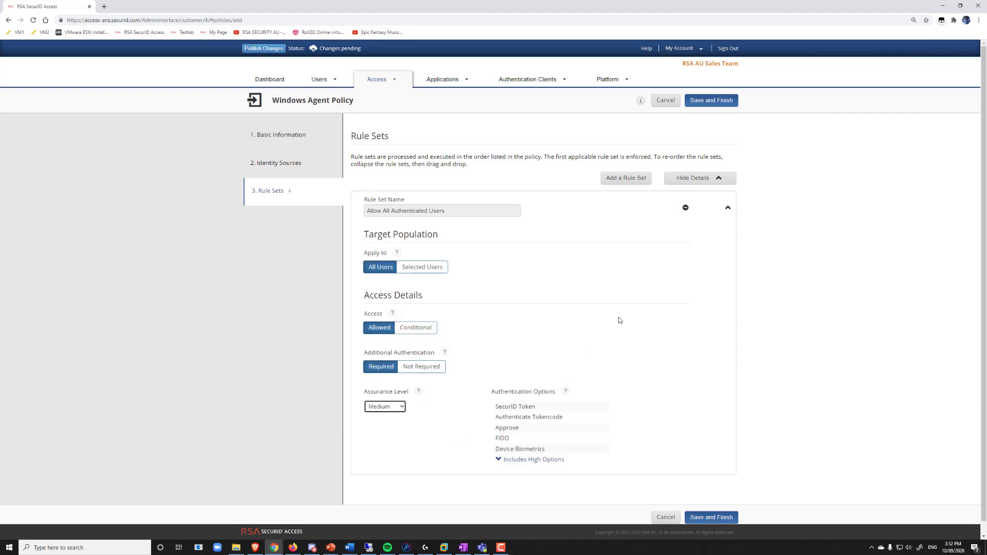
left_click(707, 518)
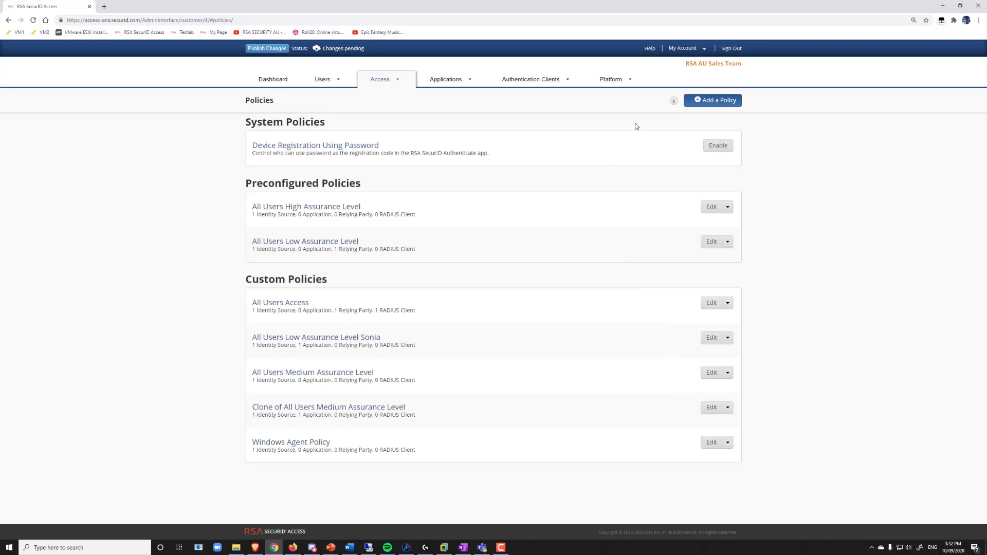
Step: Add a new Authentication API key described 'Windows Agent' in Company Settings
left_click(695, 52)
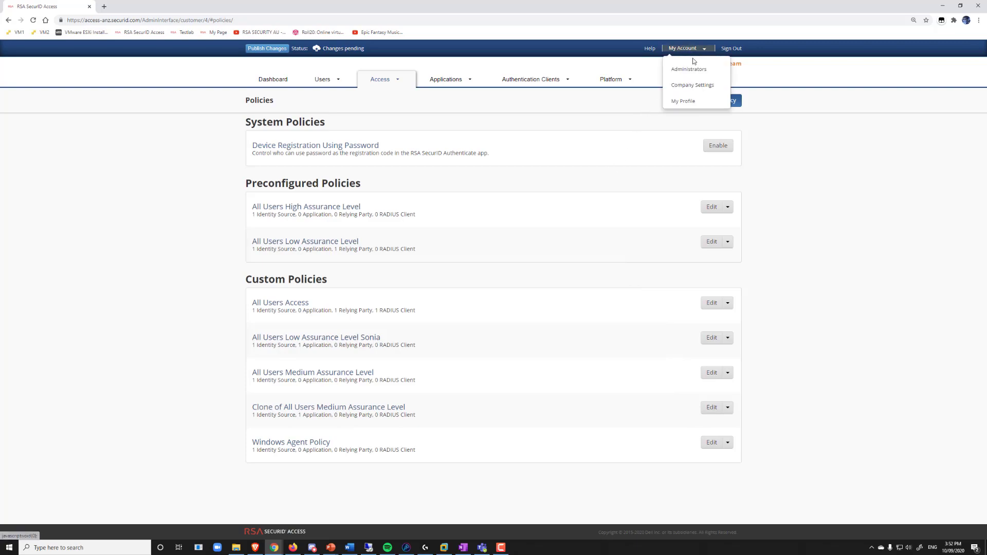
left_click(693, 85)
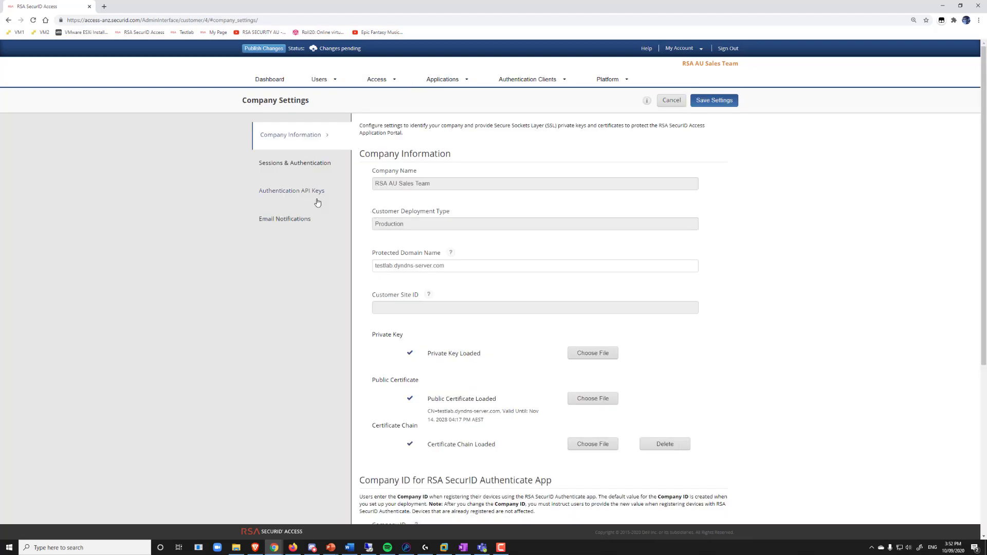
left_click(306, 192)
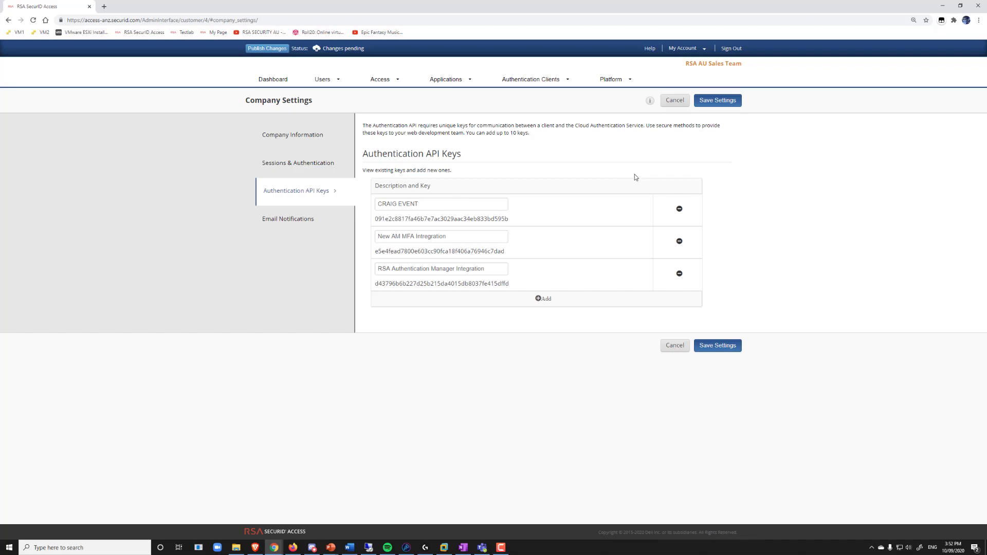
left_click(539, 299)
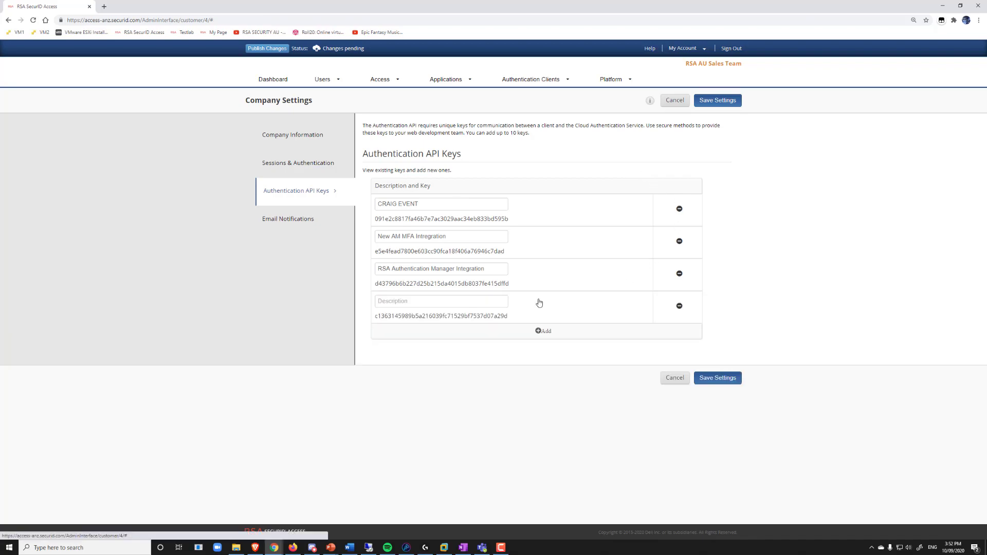
left_click(469, 302)
type("Wi")
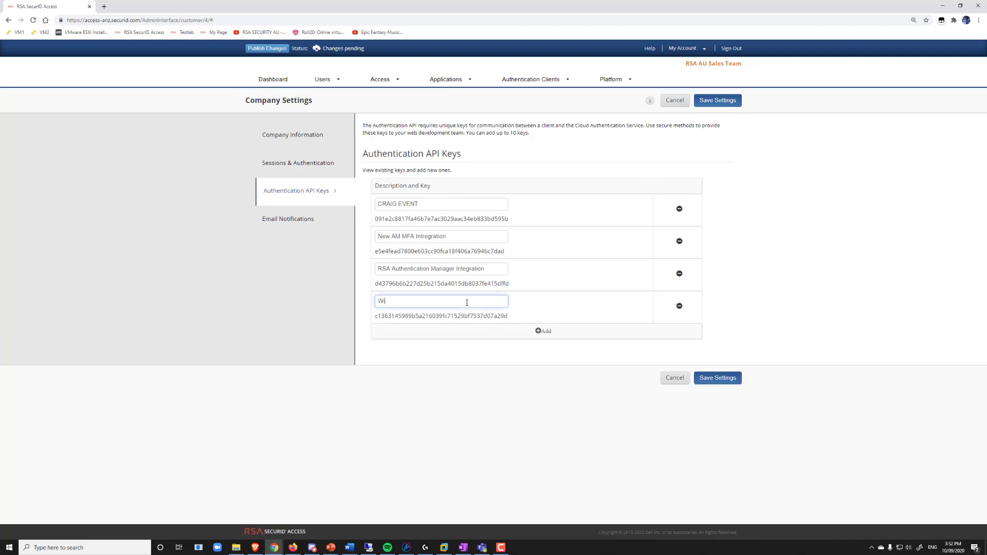
type("ndows Agent")
left_click(450, 318)
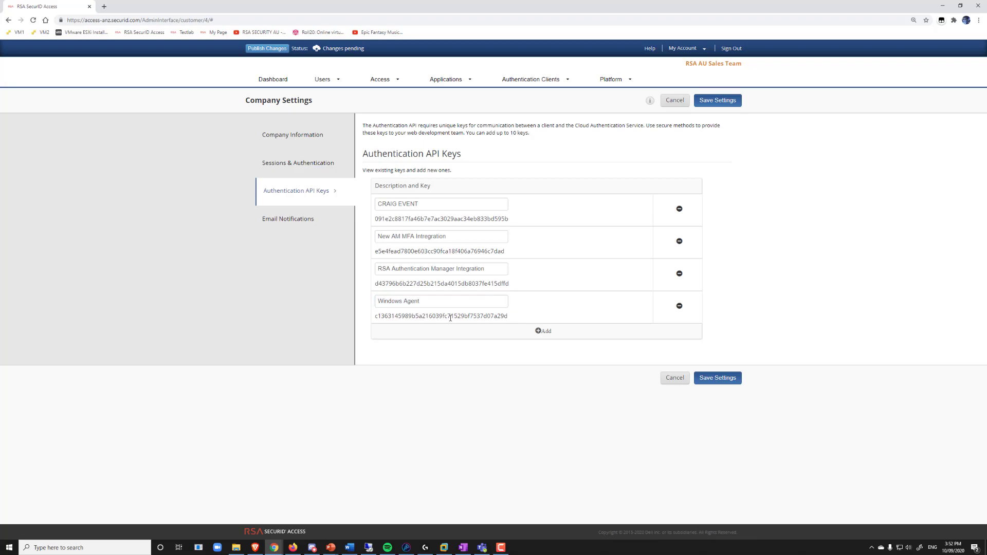
Step: Copy the new API key's value into Notepad and save the company settings
double_click(451, 318)
right_click(450, 319)
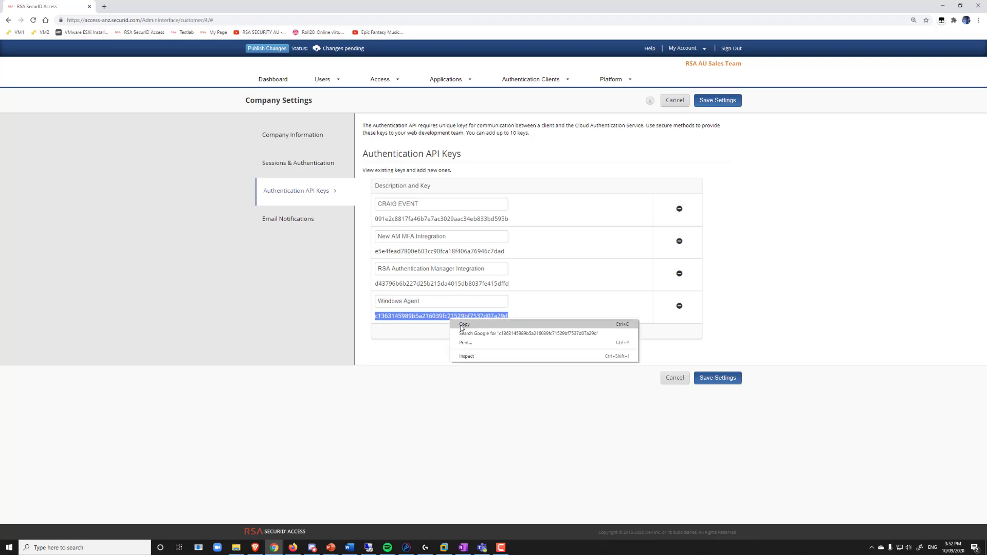
left_click(463, 326)
key("ctrl+v")
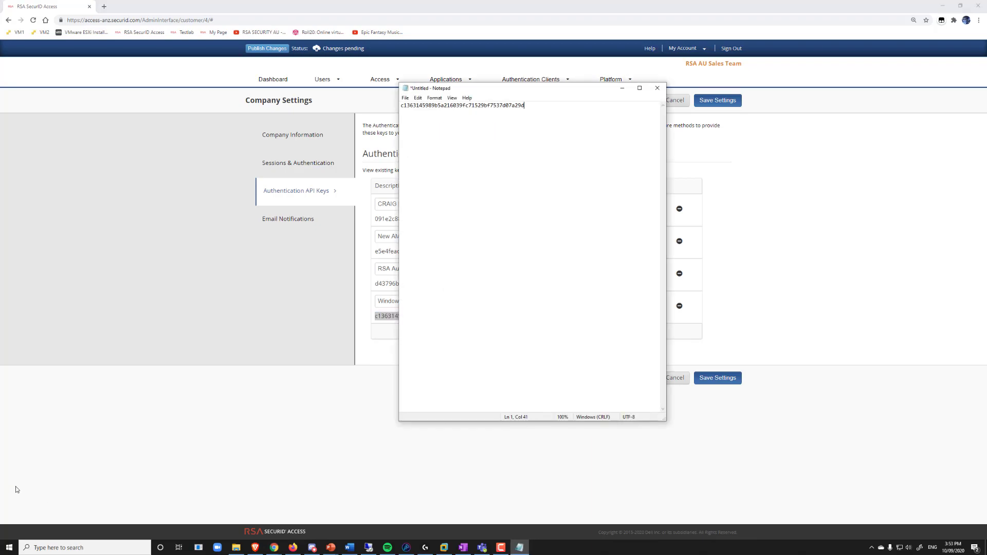
left_click(221, 411)
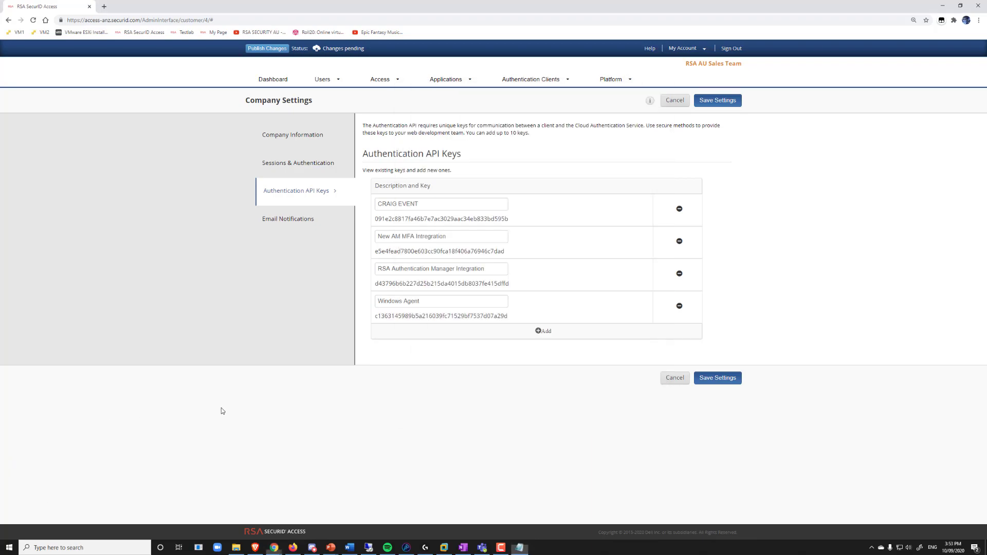
left_click(713, 379)
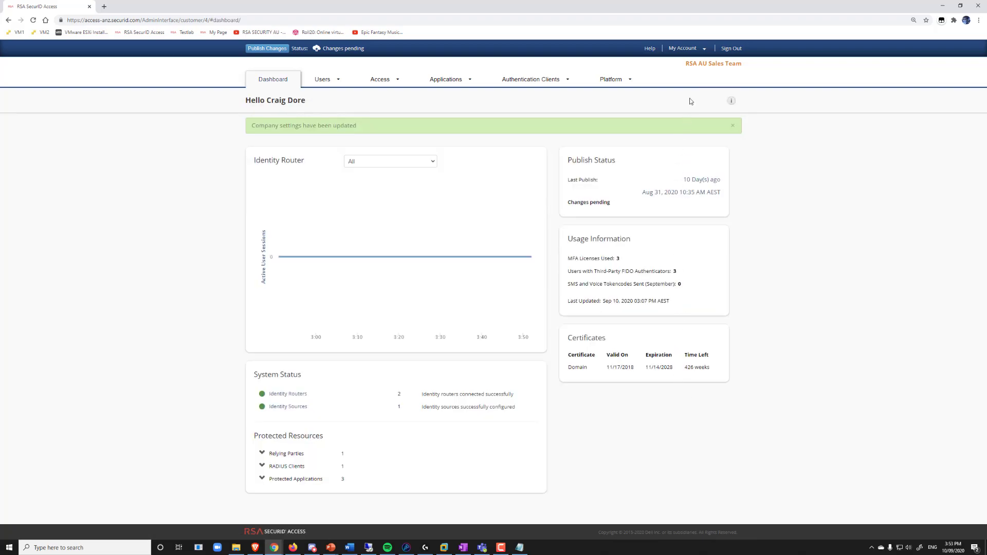
Step: Copy the Testlab IDR June 2020 router's authentication service domain into Notepad
left_click(630, 79)
left_click(596, 97)
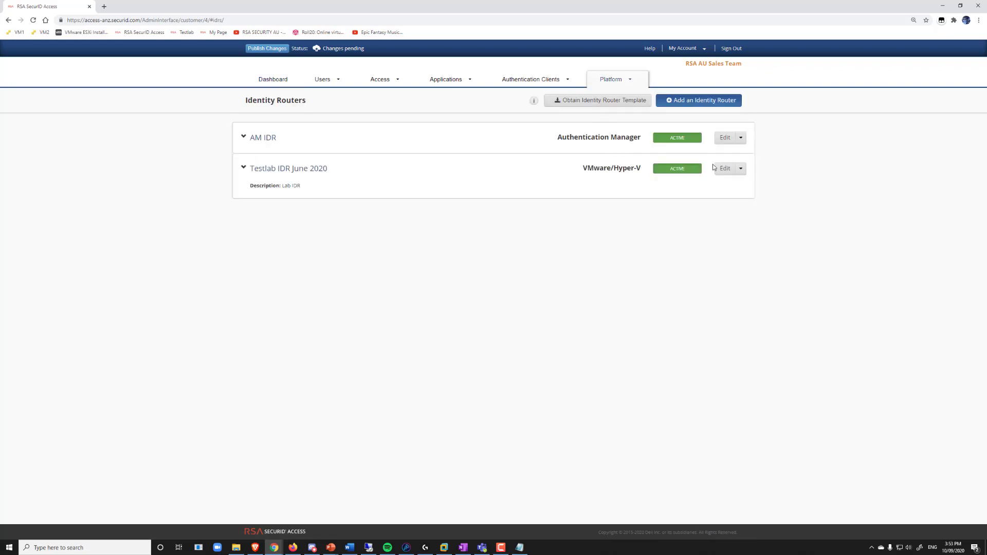
left_click(725, 170)
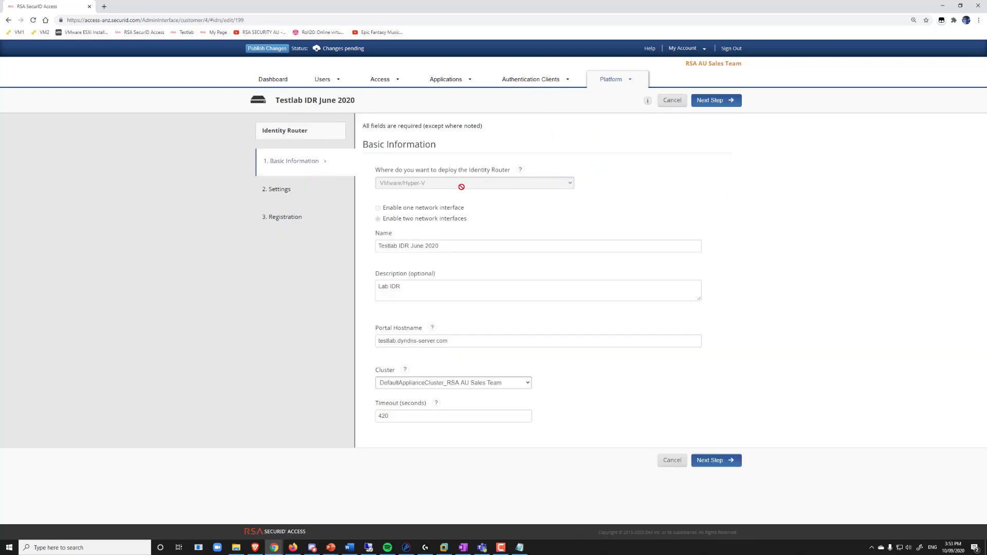
left_click(278, 189)
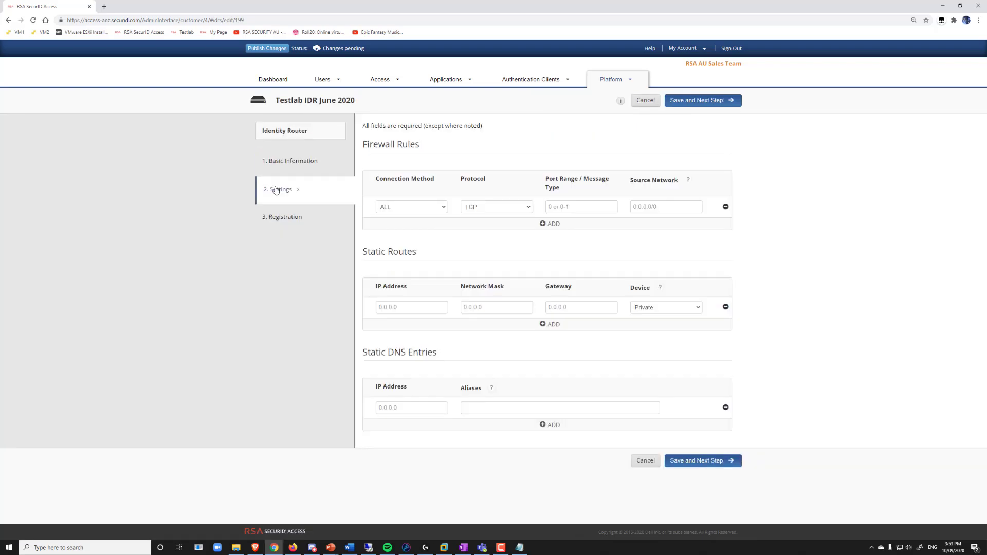
left_click(277, 217)
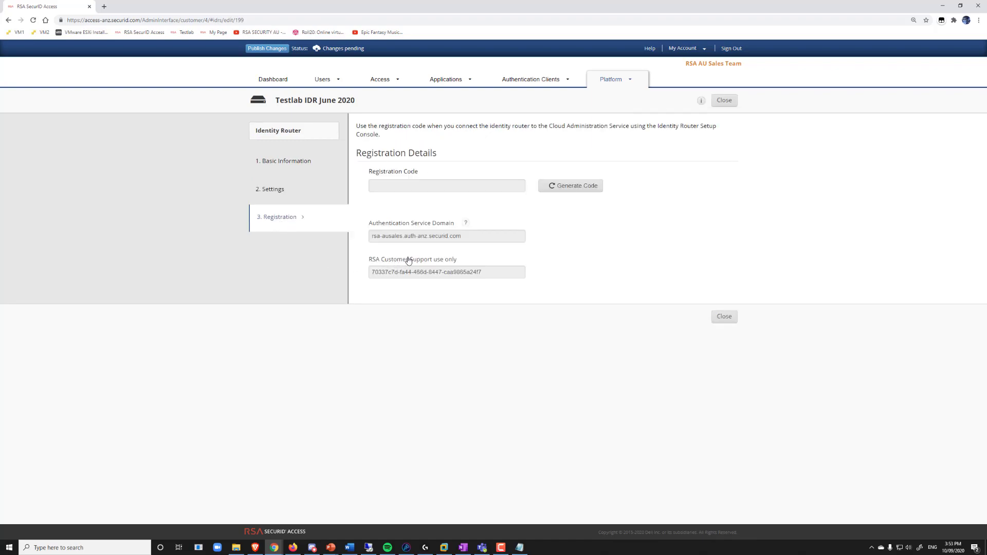
left_click_drag(481, 236, 363, 235)
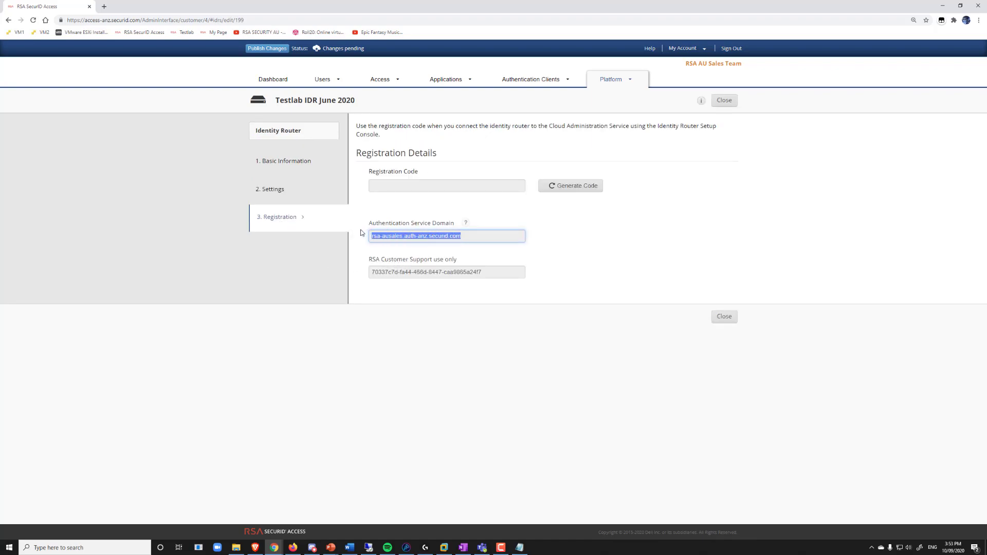
right_click(419, 238)
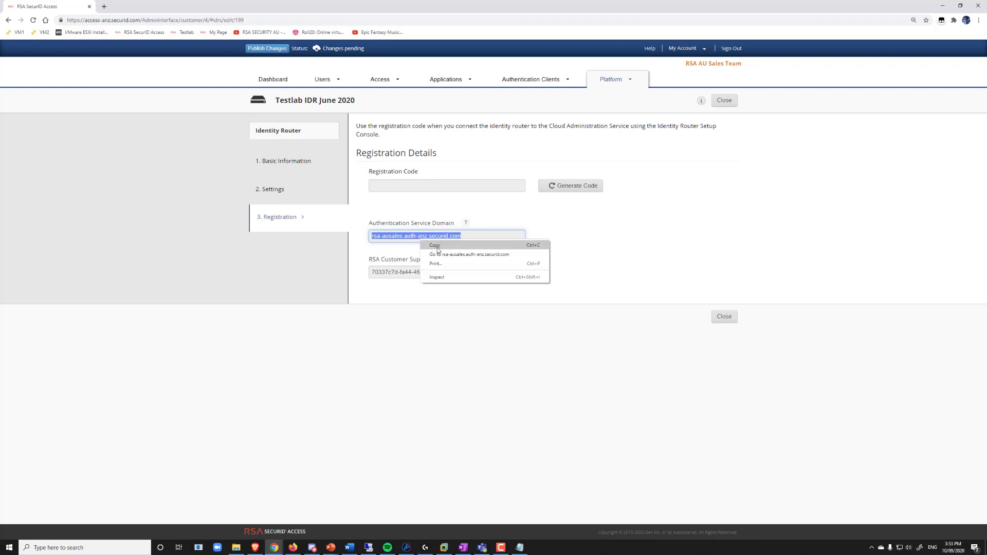
left_click(437, 250)
key("alt+Tab")
key("ctrl+v")
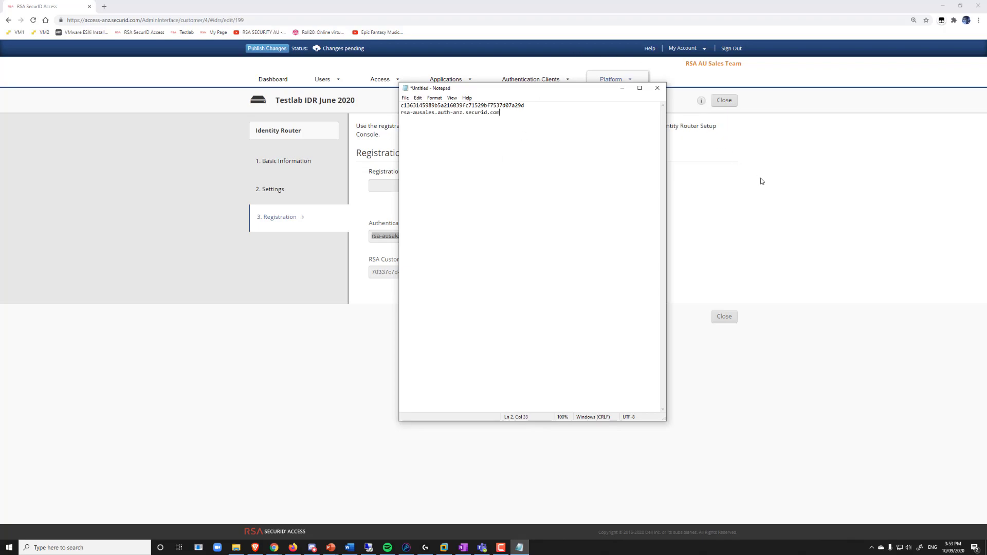
Step: Return to the Identity Routers list and publish the pending changes to the cloud
left_click(742, 135)
left_click(730, 102)
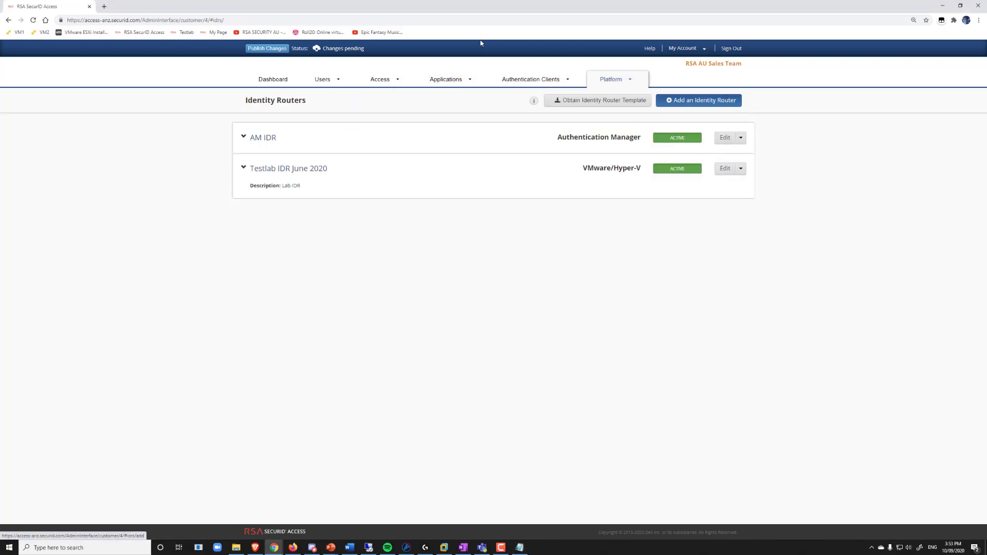
left_click(266, 50)
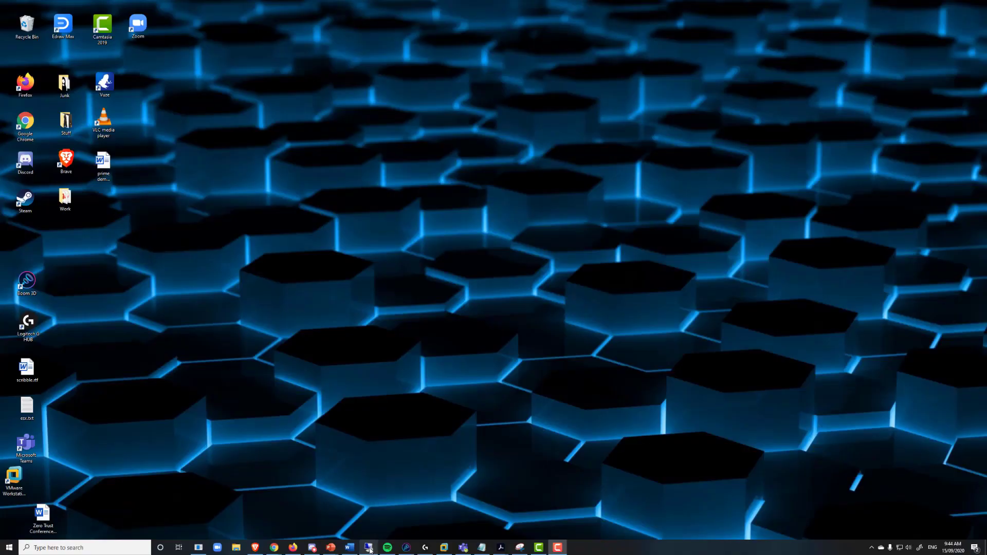
Step: Bring up the remote desktop session to the VM from the taskbar
mouse_move(370, 550)
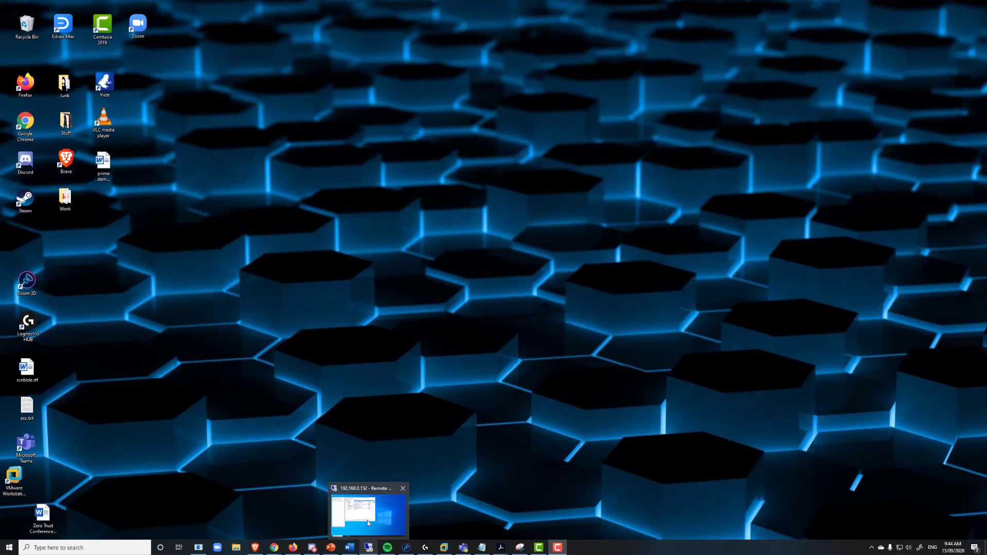
left_click(368, 520)
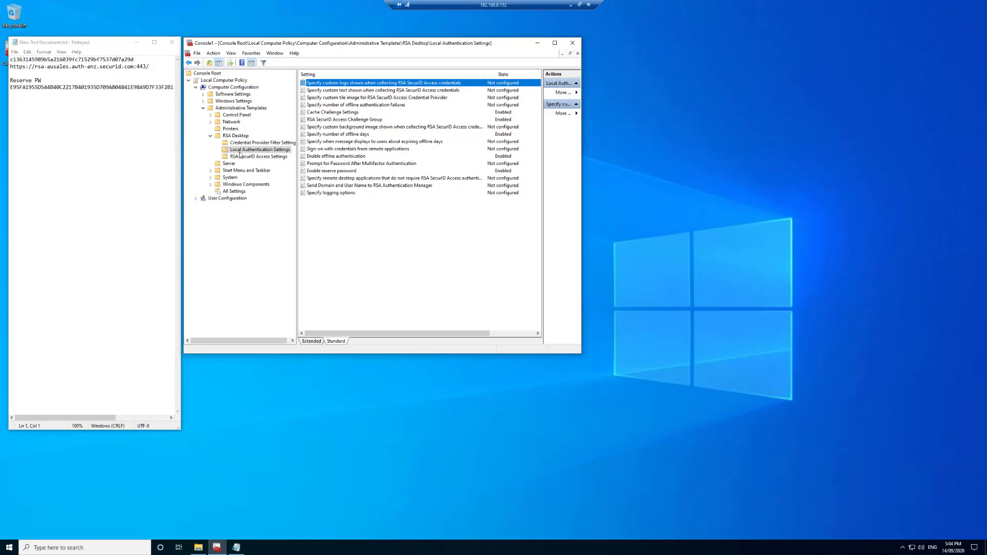
Step: Open the custom logo policy and step through custom text, tile image and offline failures to Cache Challenge Settings
double_click(384, 85)
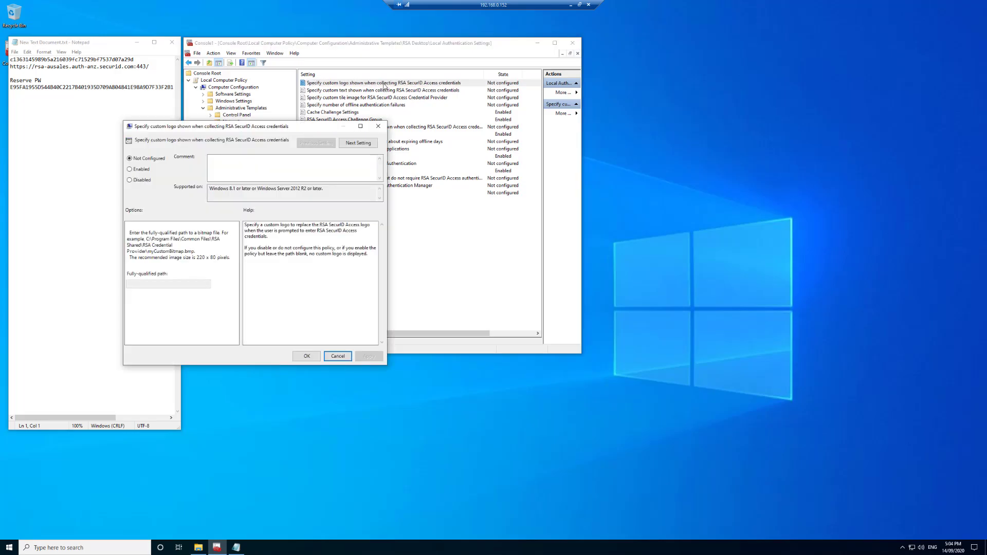
left_click_drag(356, 127, 556, 137)
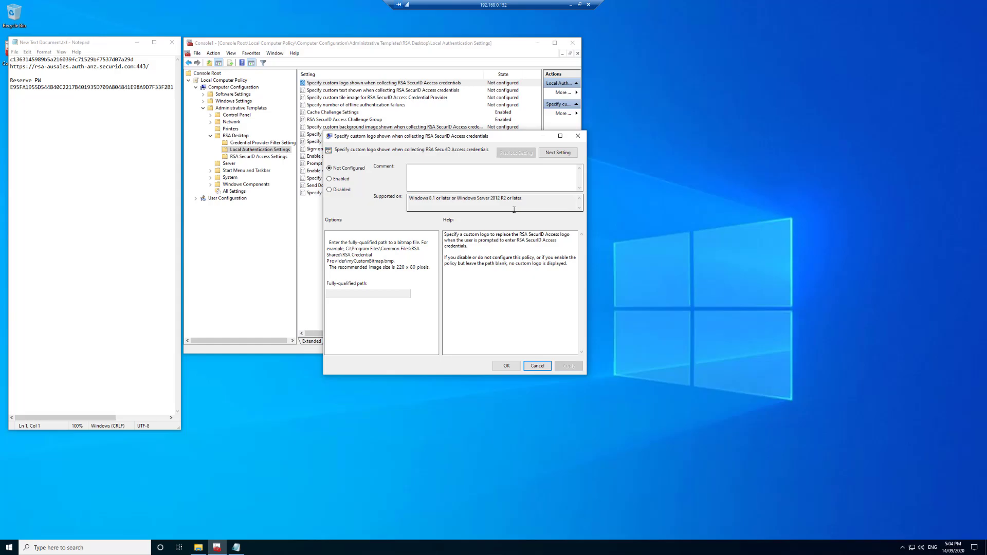
left_click(554, 153)
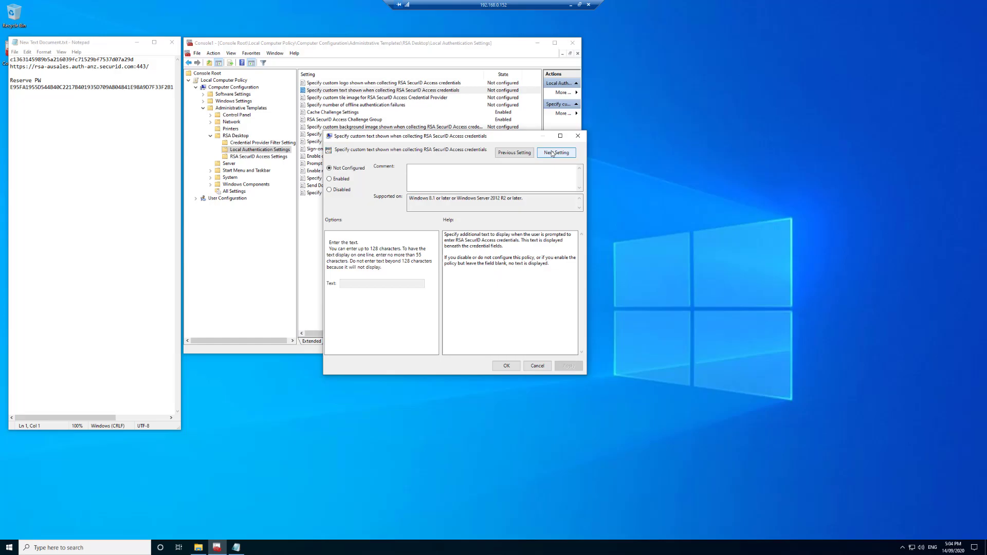
left_click(553, 154)
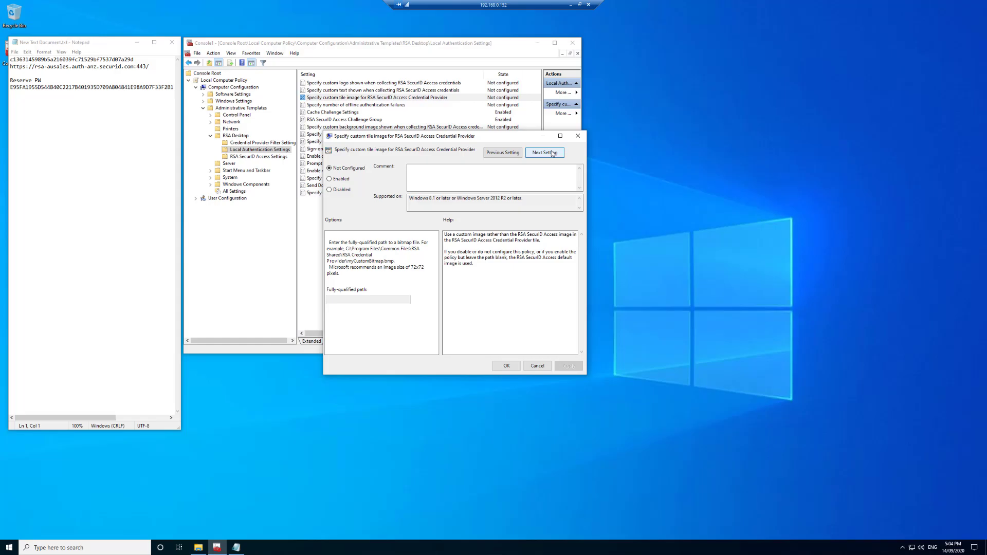
left_click(553, 153)
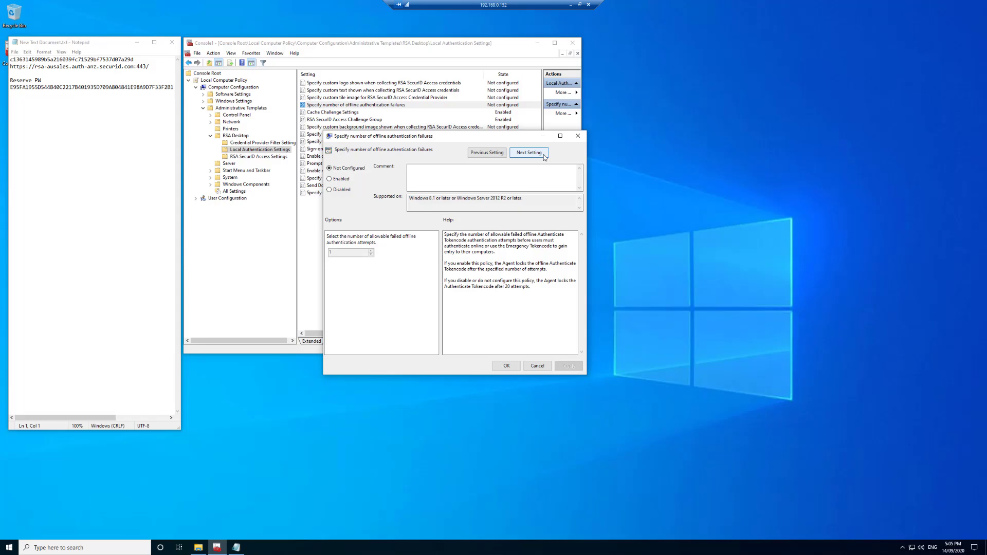
left_click(544, 154)
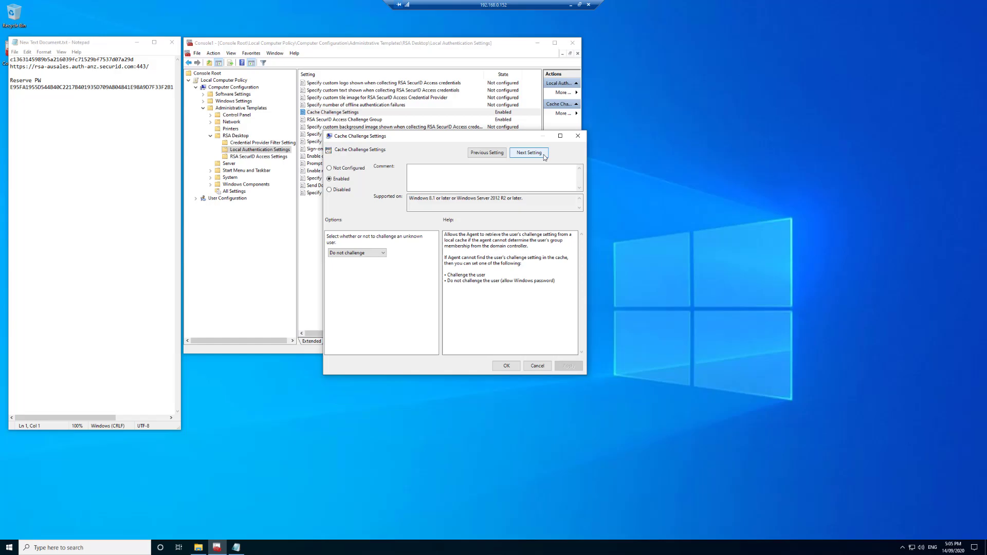
Step: Set the Challenge Group policy to challenge Users In a group, DYNDNS-SERVER\SecurID Users
left_click(543, 154)
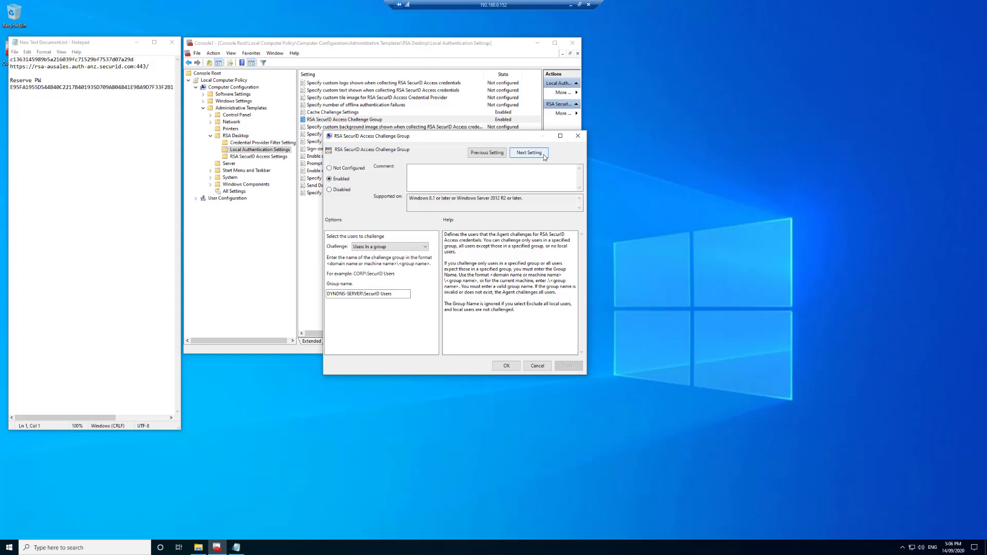
left_click(410, 249)
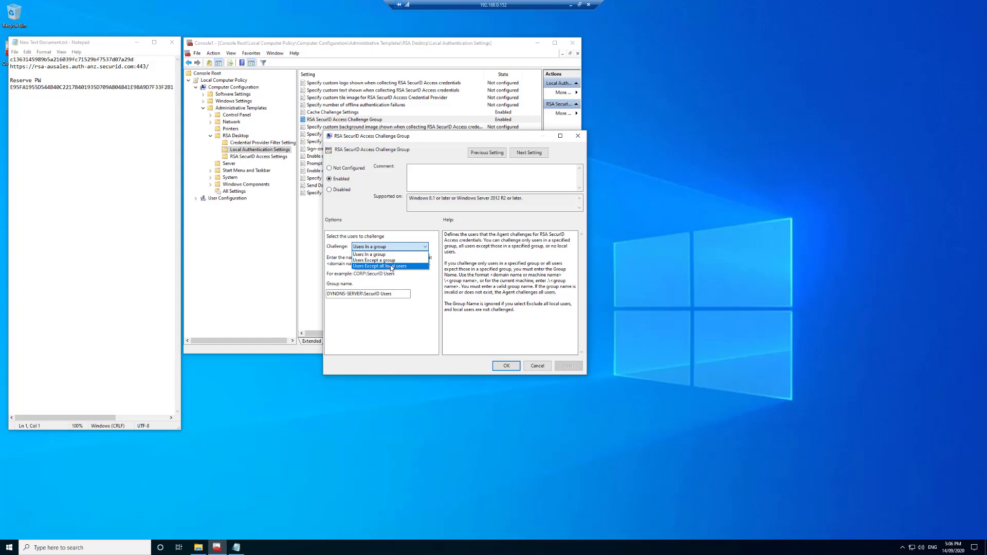
left_click(395, 254)
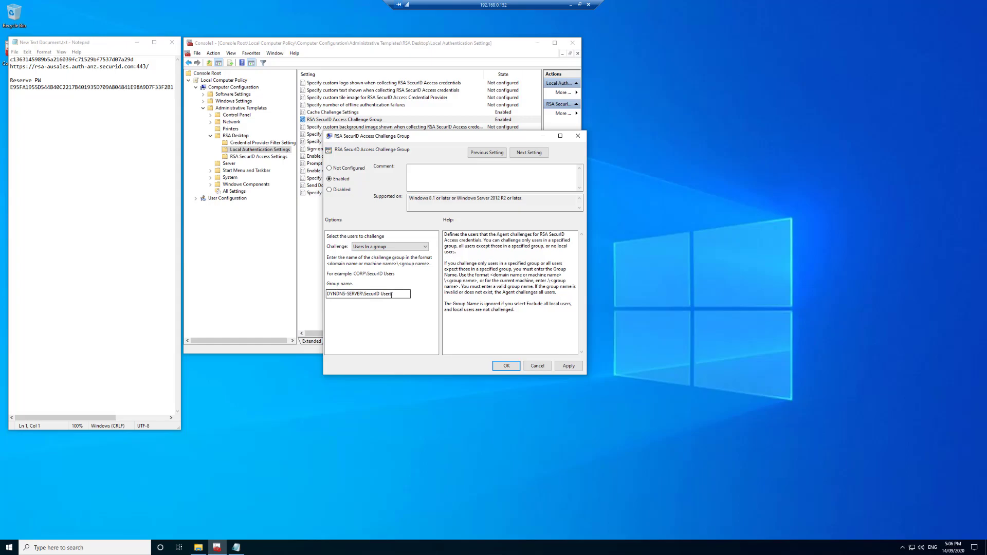
left_click(395, 294)
left_click(529, 153)
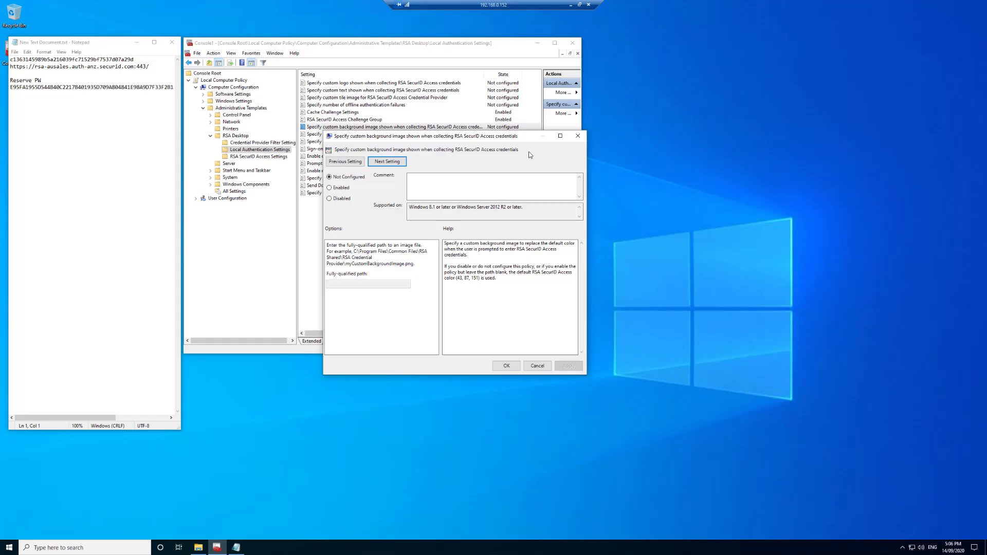
Step: Review the offline days, expiring-days message, remote sign-on and offline authentication policies, reaching reserve password
left_click(400, 162)
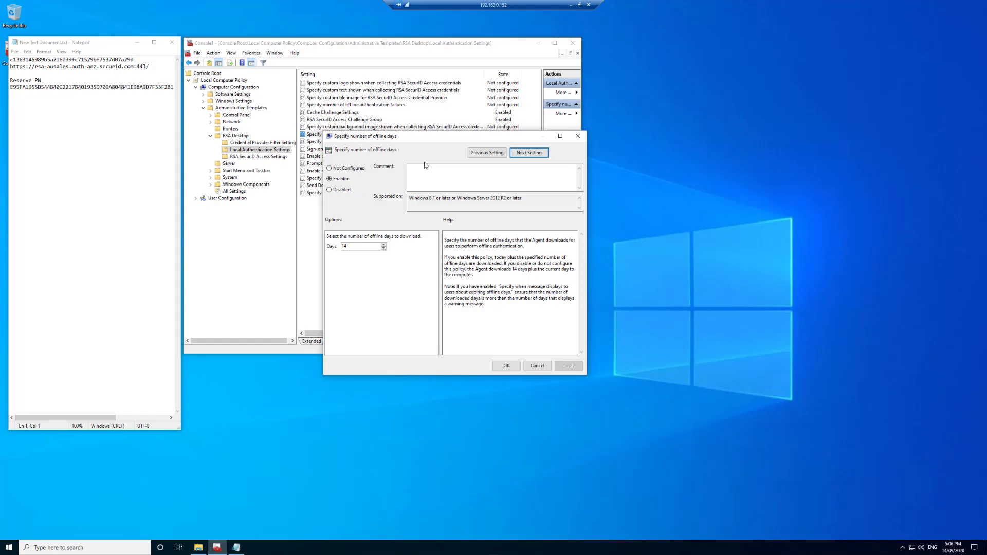
left_click(530, 153)
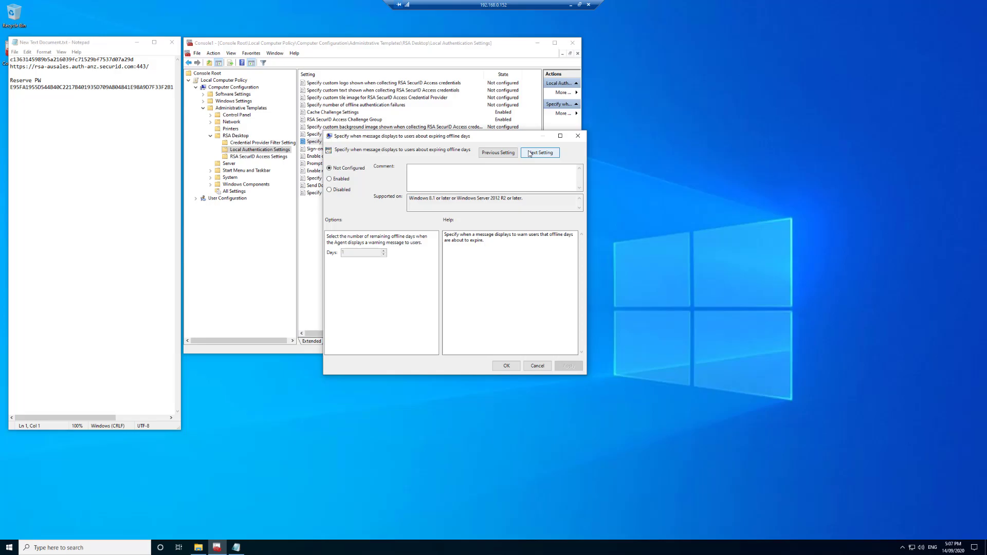
left_click(530, 154)
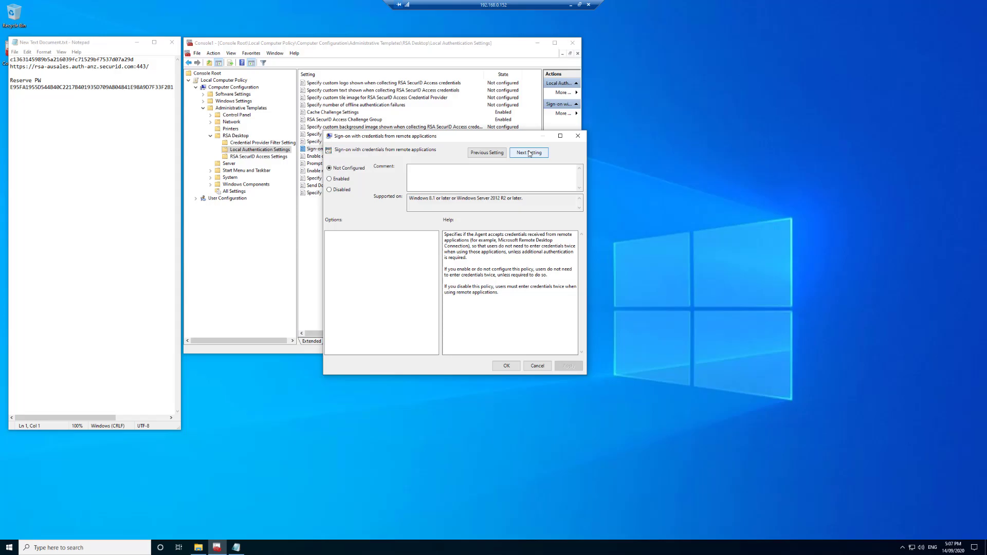
left_click(529, 153)
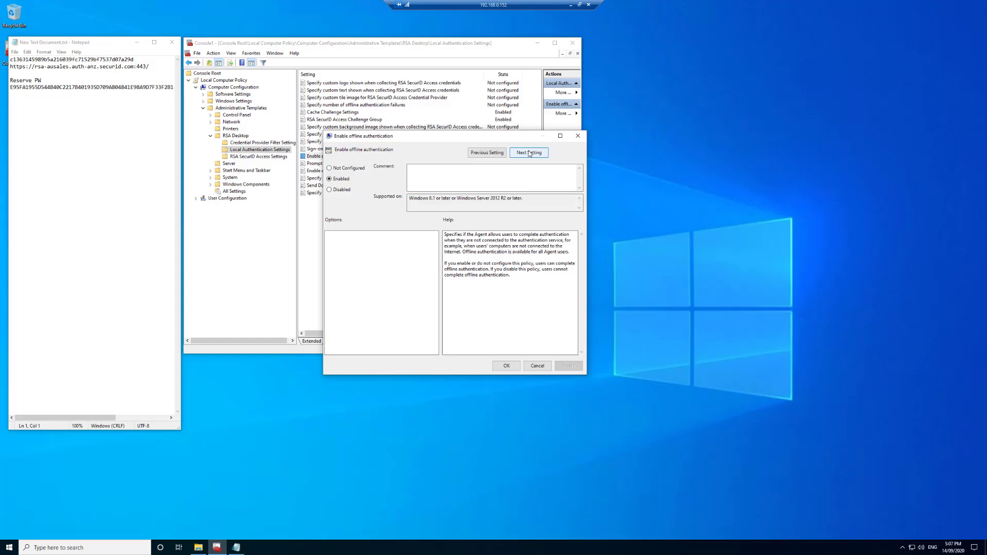
left_click(530, 153)
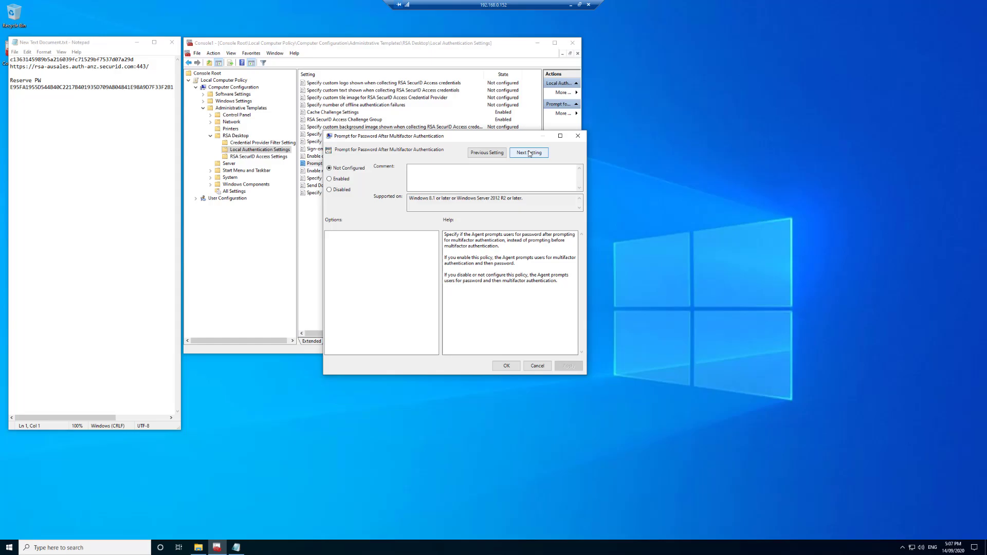
left_click(529, 153)
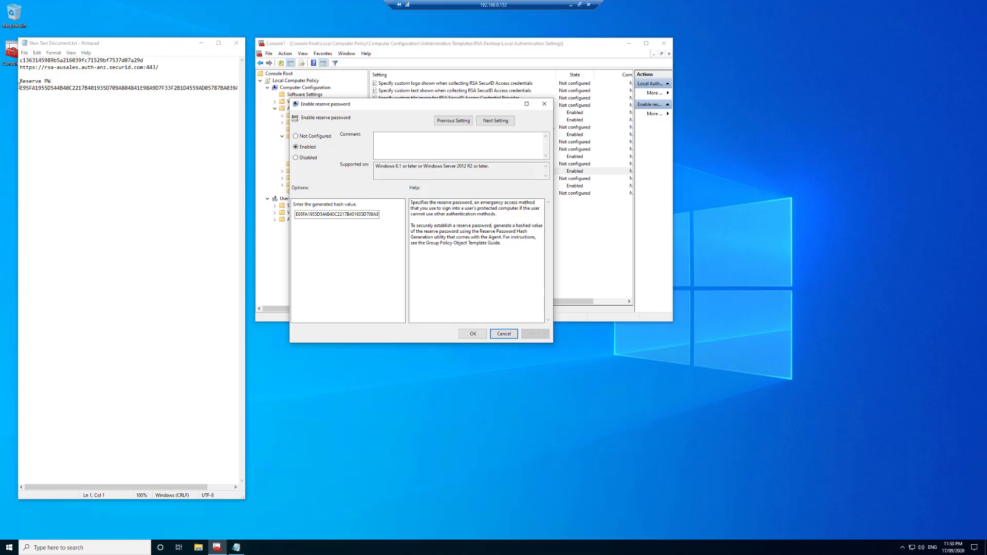
Step: Select the reserve password hash in Notepad for the policy's hash value field
left_click_drag(19, 87, 241, 88)
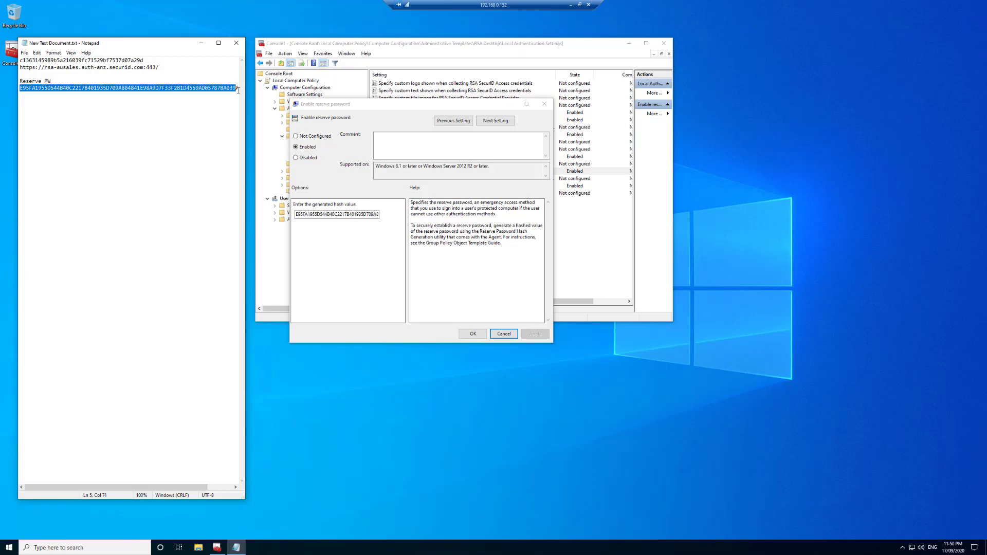
left_click(310, 214)
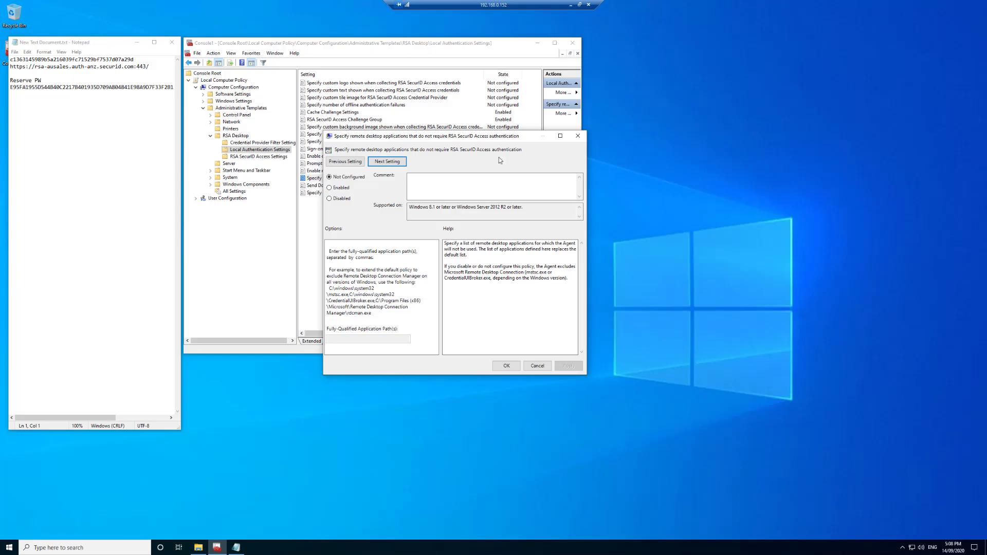
Step: Advance through the Send Domain and User Name policy to the logging options policy
left_click(400, 163)
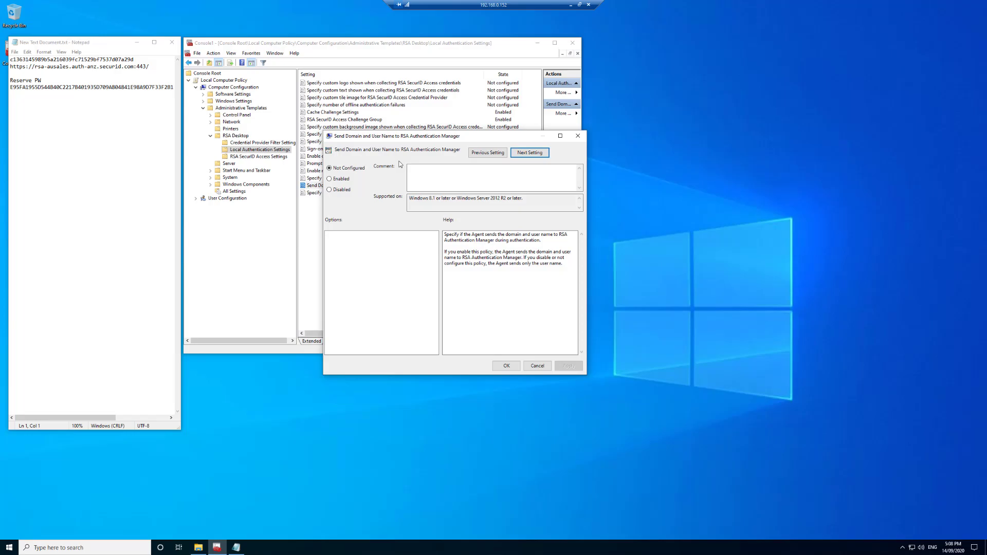
left_click(529, 154)
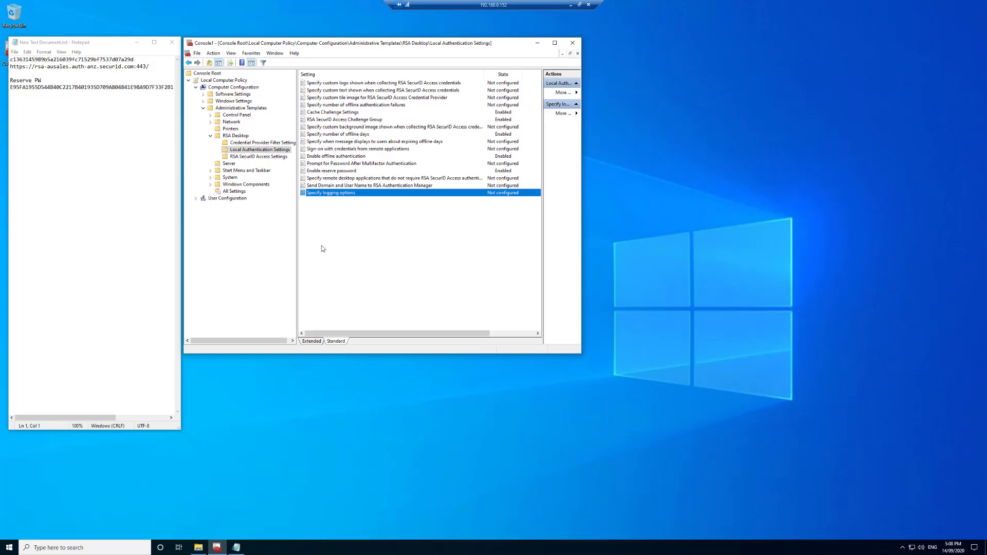
Step: Open Specify retry count under RSA SecurID Access Settings and advance via server refresh interval to Agent Name
left_click(266, 157)
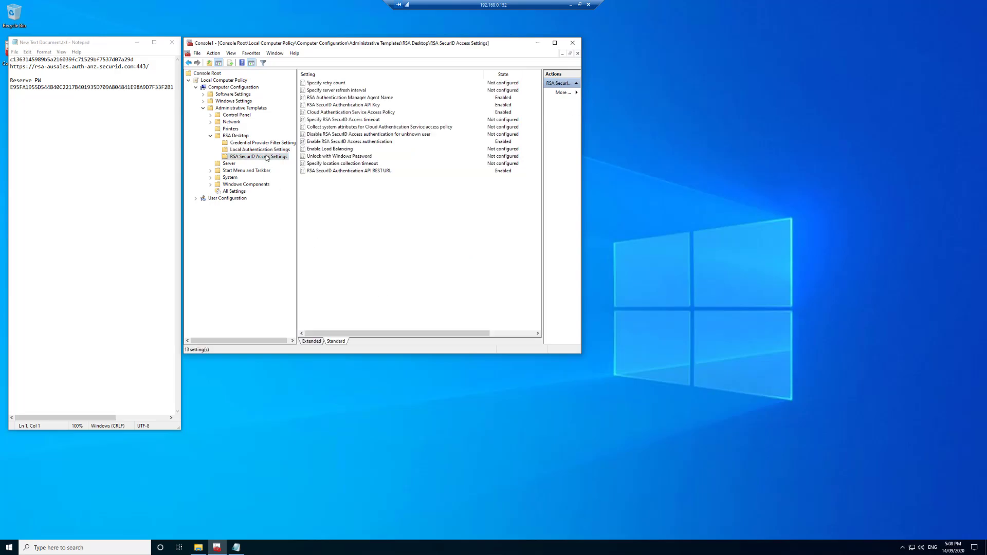
double_click(331, 84)
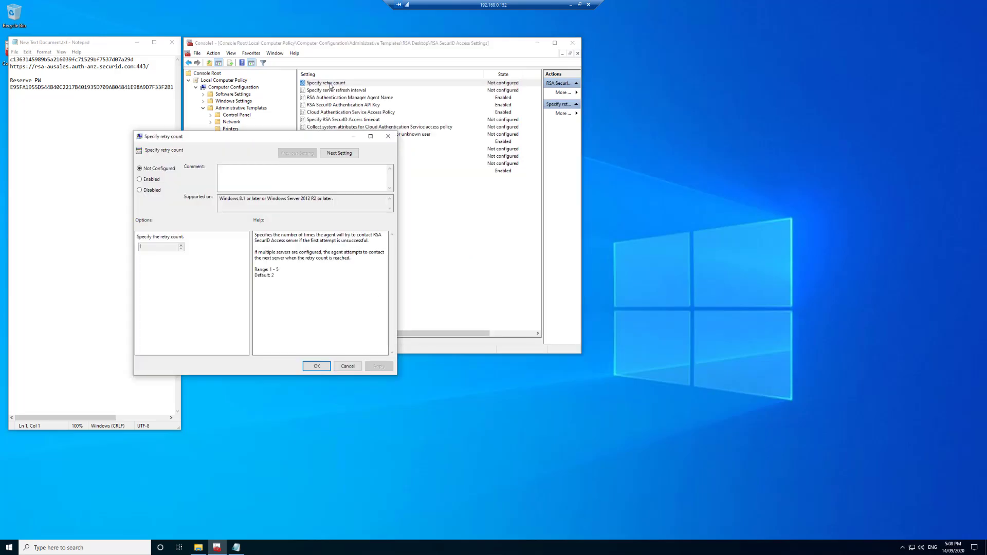
left_click_drag(235, 137, 372, 164)
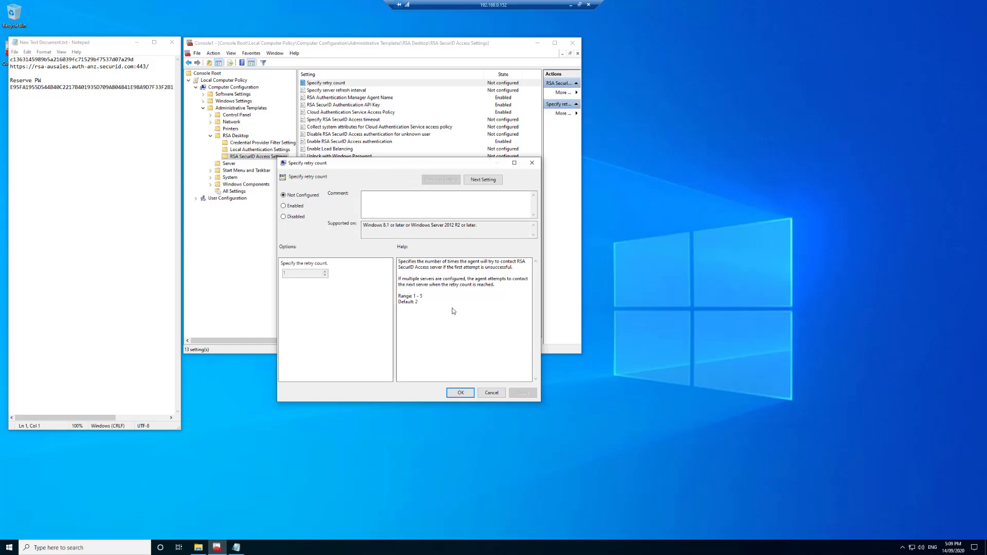
left_click(488, 181)
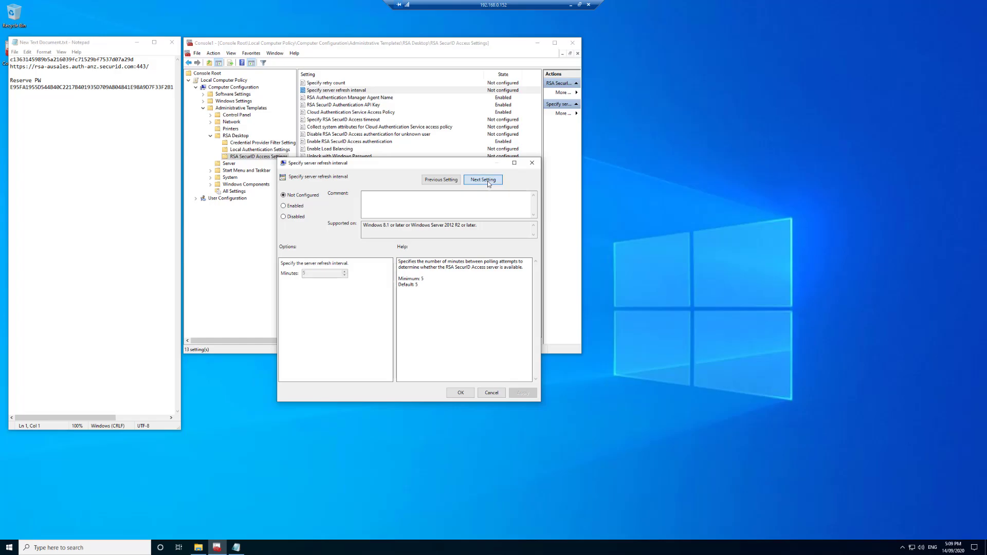
left_click(488, 181)
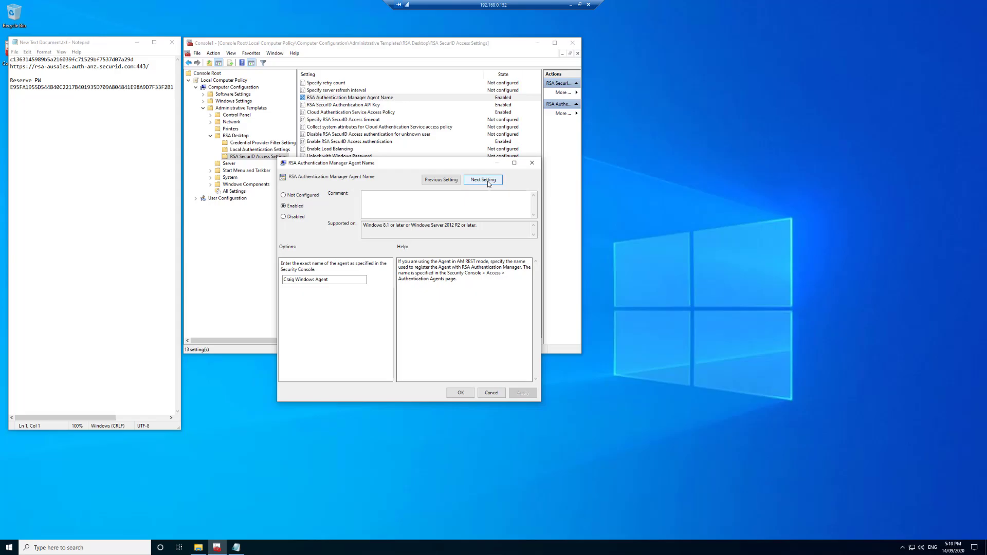
Step: Step past the API Key and Cloud Authentication Service Access Policy settings to the timeout policy
left_click(488, 184)
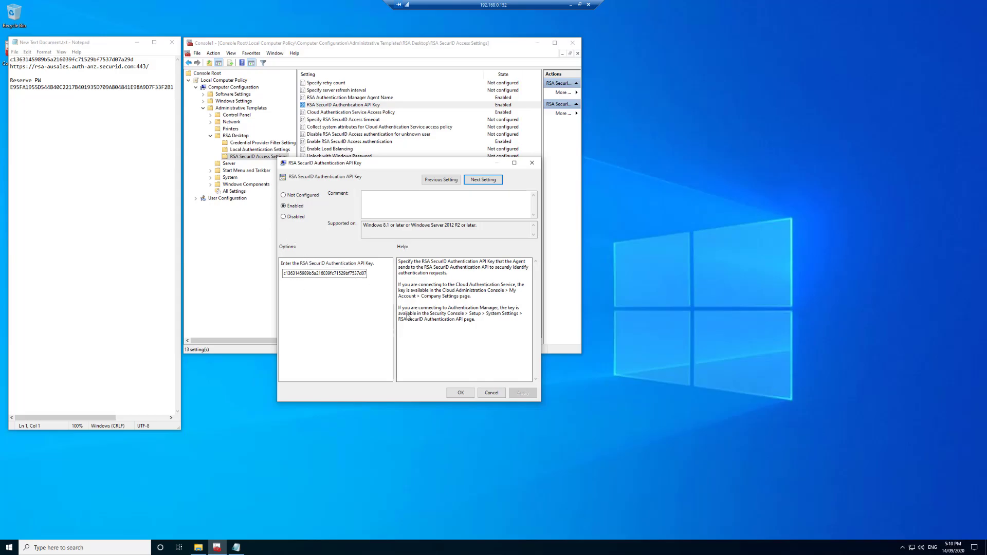
left_click(494, 183)
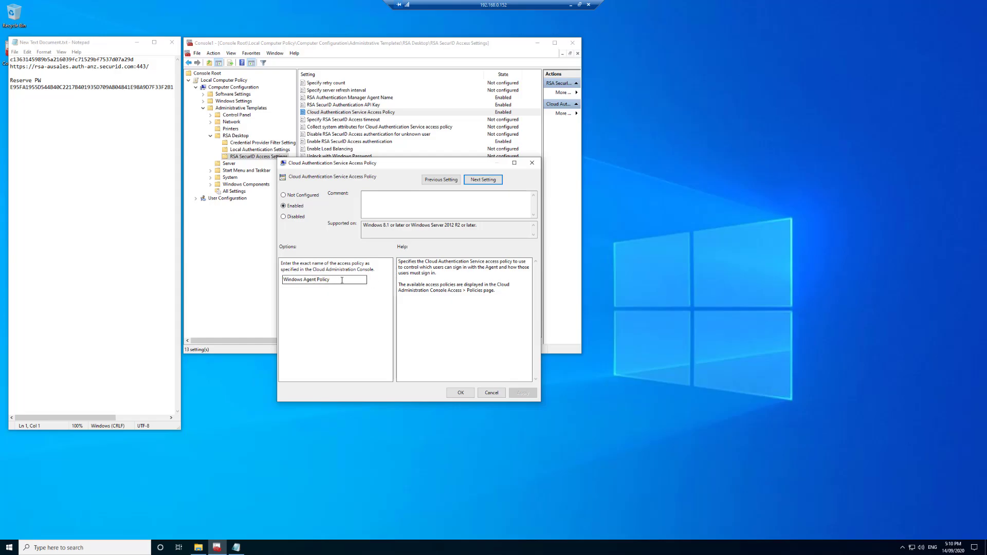
left_click(489, 184)
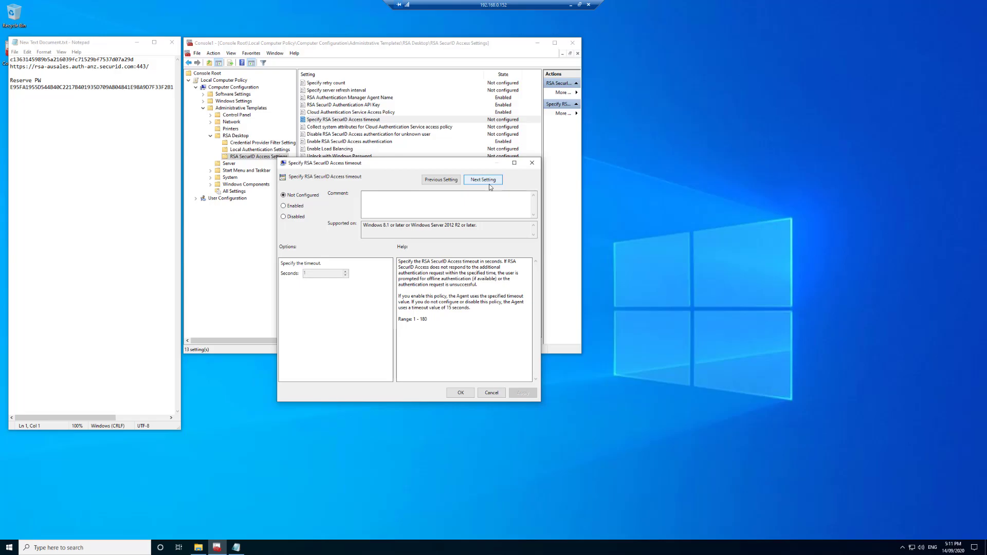
Step: Review the system attributes, unknown-user, authentication, load balancing, unlock and location timeout policies
left_click(489, 185)
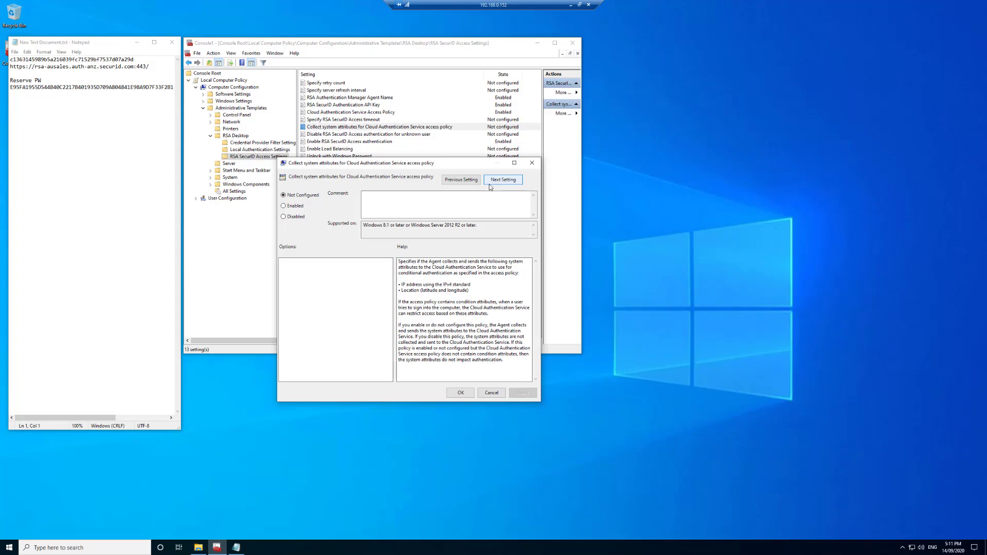
left_click(490, 183)
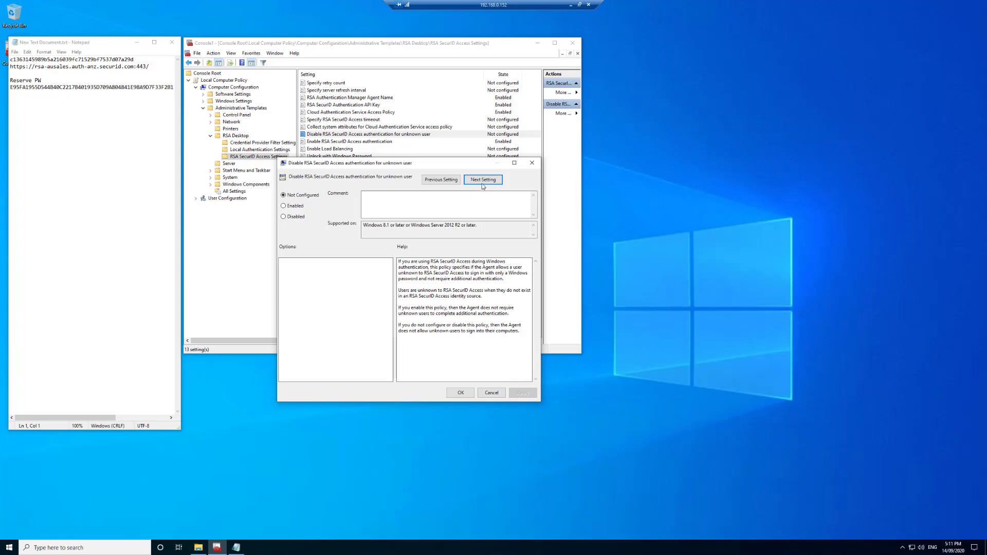
left_click(483, 181)
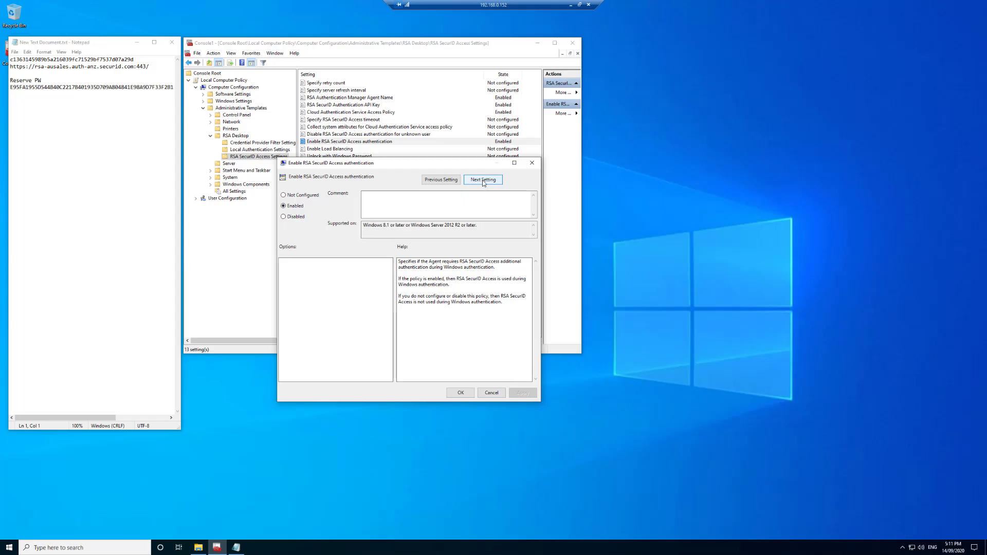
left_click(484, 181)
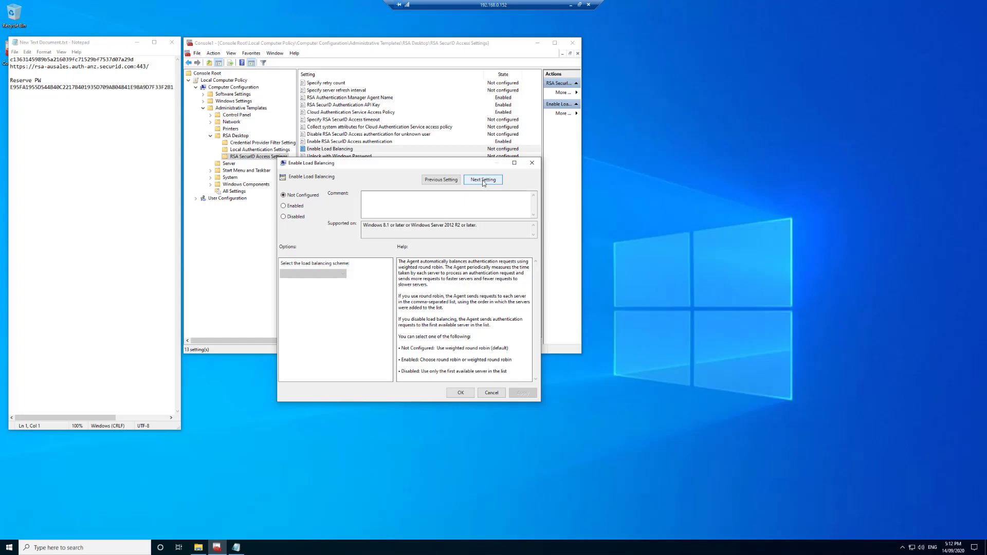
left_click(483, 182)
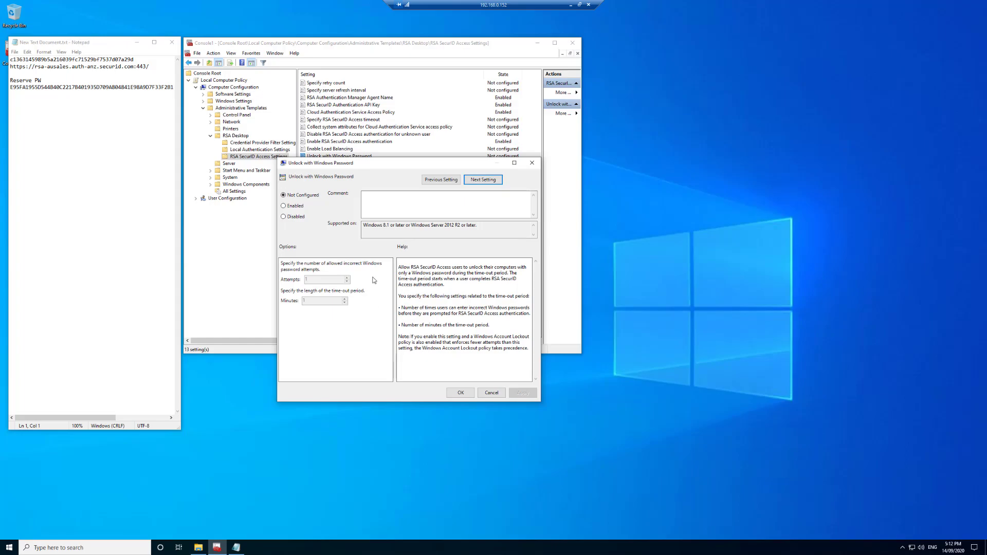
left_click(471, 183)
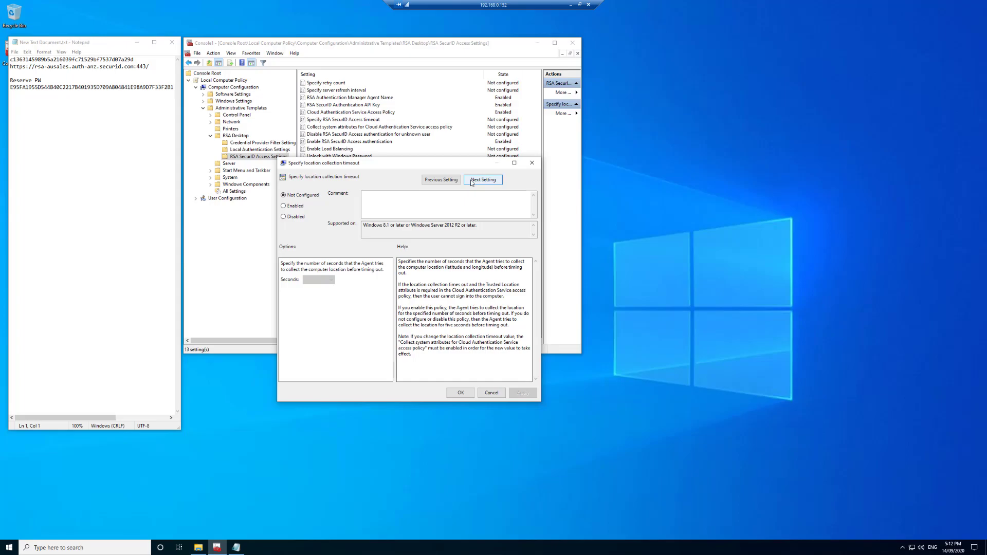
Step: Check the API REST URL policy against the URL in Notepad and save it
left_click(472, 181)
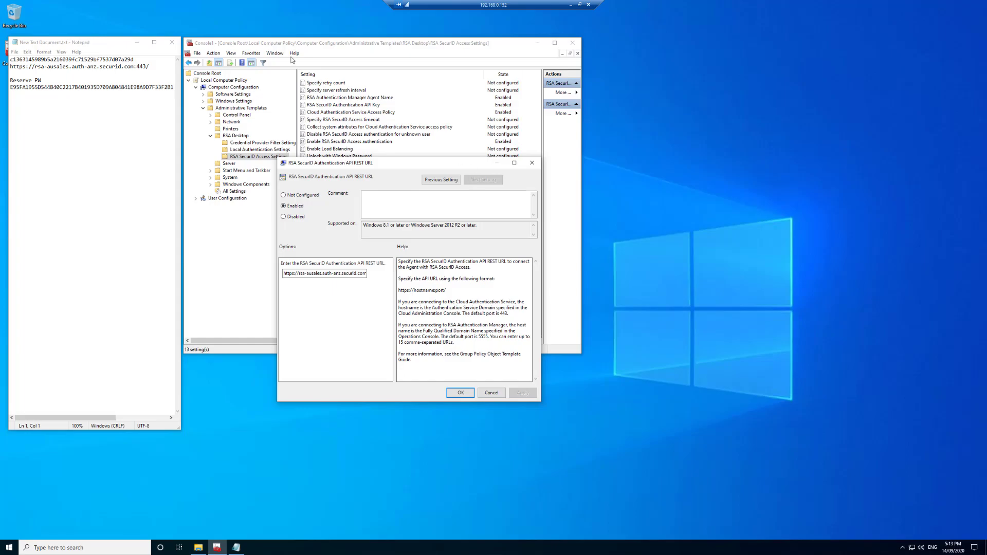
left_click_drag(159, 67, 9, 67)
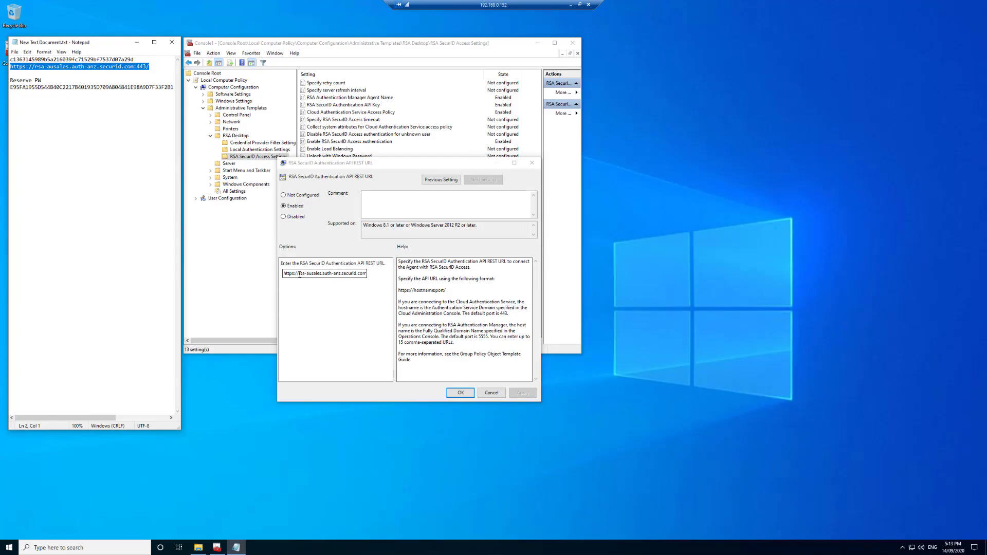
left_click(459, 394)
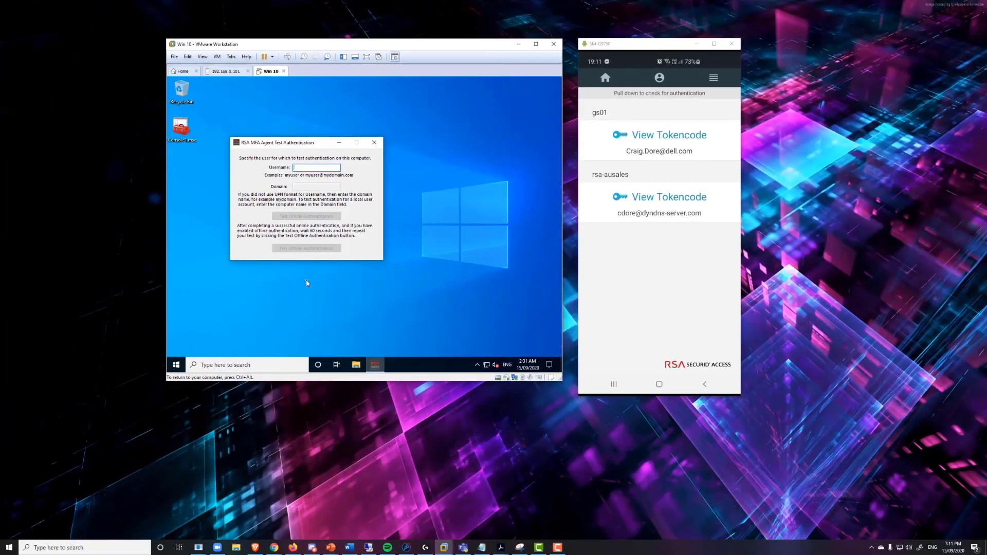
Step: Run an online authentication test for the test user in domain dyndns-server and acknowledge success
key("Tab")
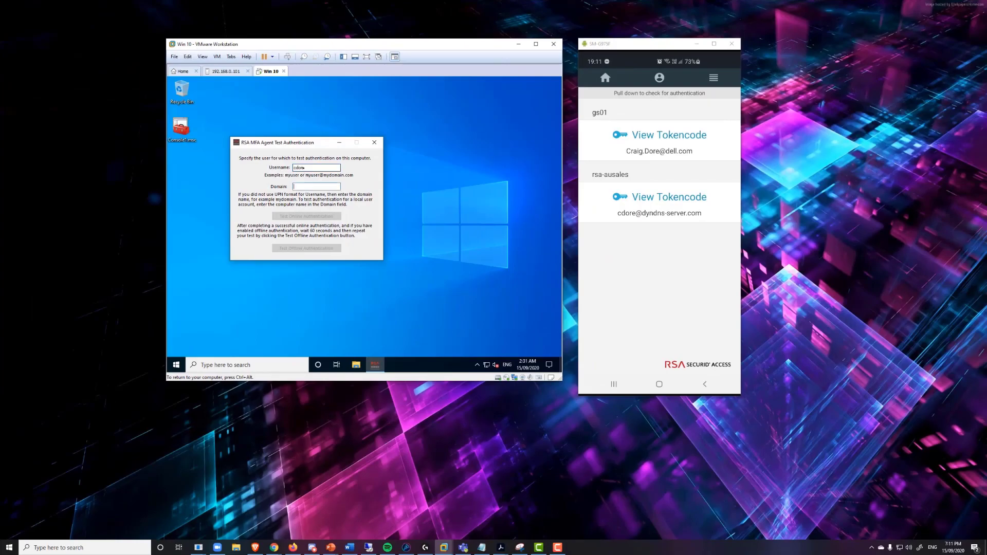
type("dyndn")
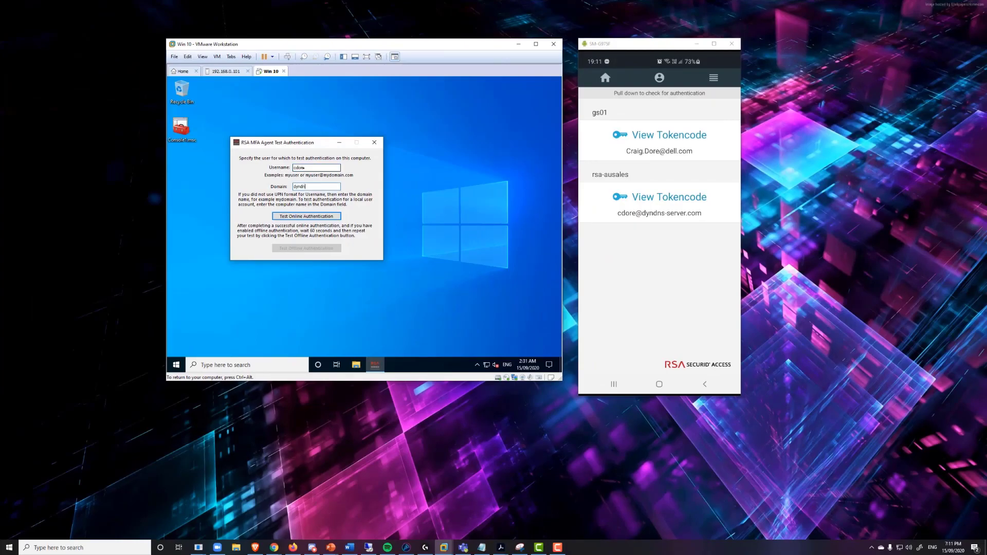
type("s-server")
left_click(327, 217)
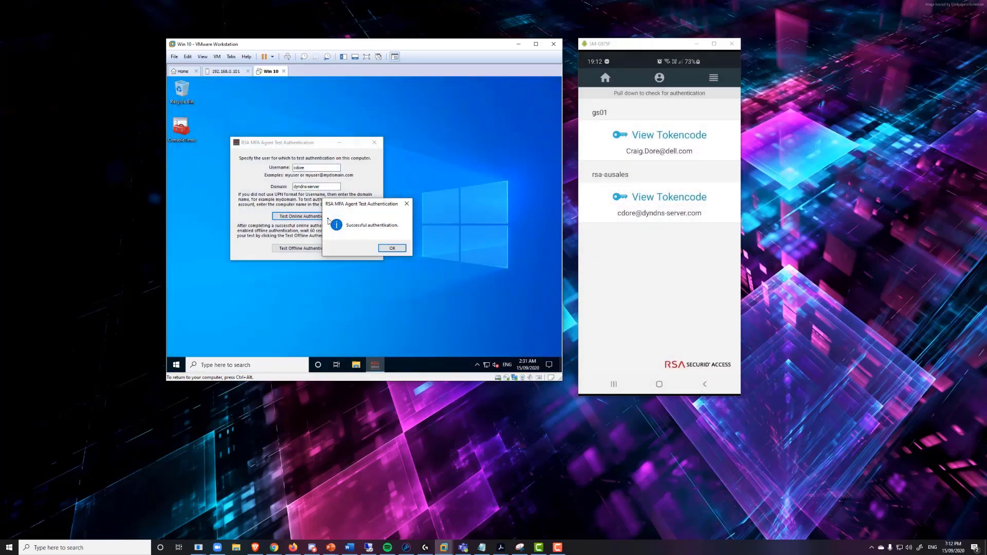
left_click(388, 248)
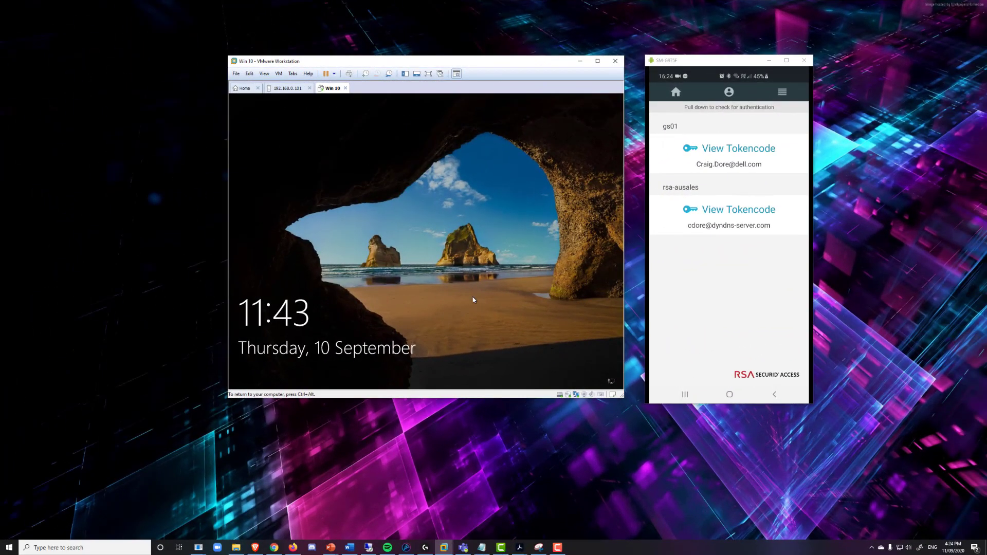
Step: Submit the account password at the Windows 10 sign-in to trigger the RSA push notification
left_click(473, 300)
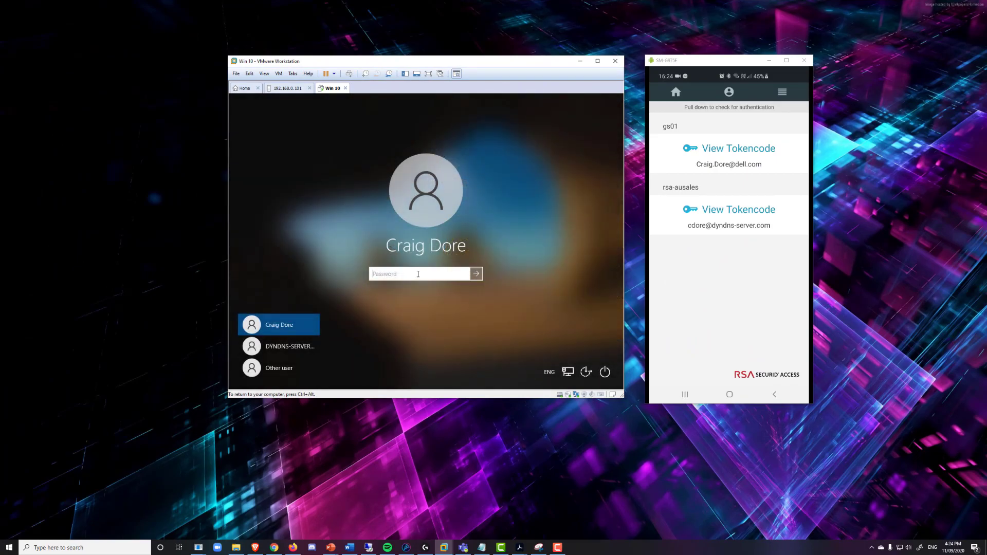
type("•••••••••")
key("Return")
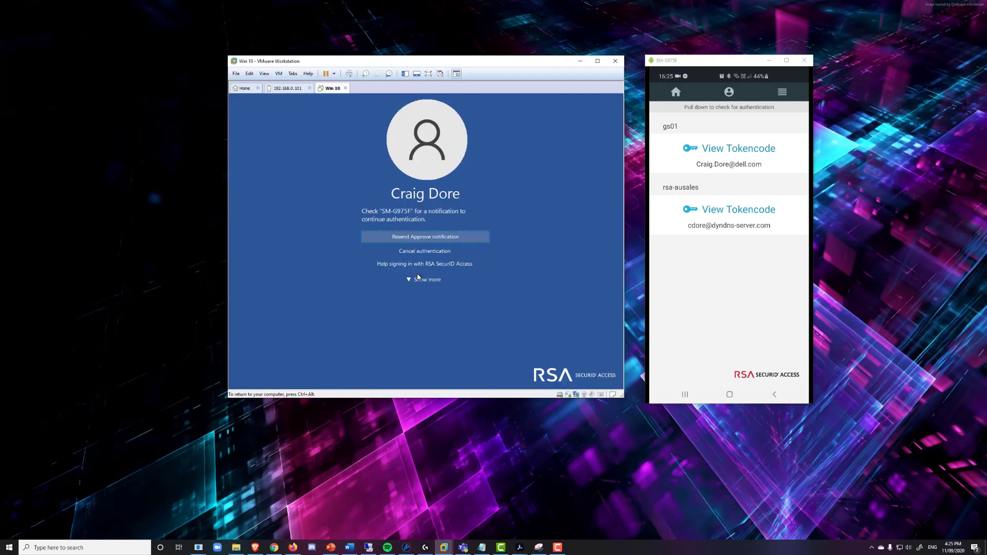